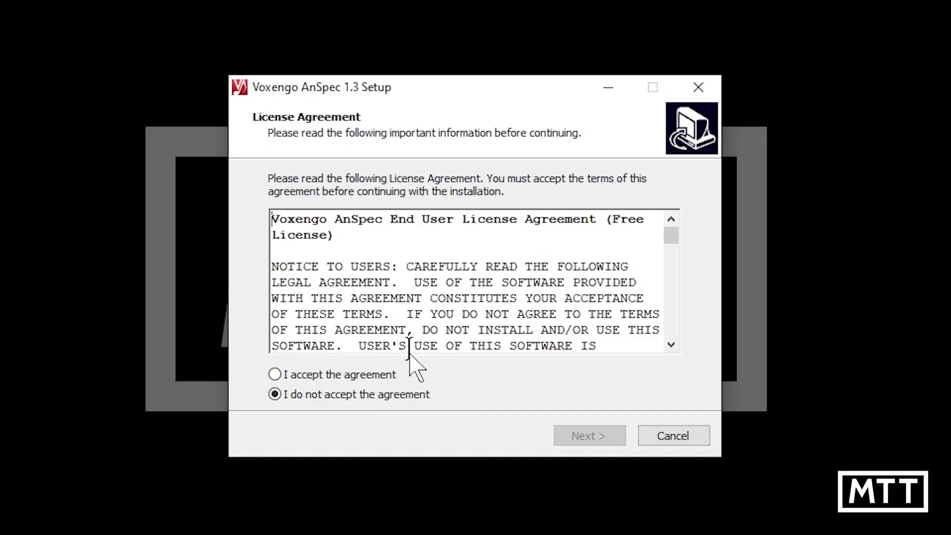
Step: Accept the AnSpec license and untick the VST 64-bit and AAX for ProTools components
click(386, 375)
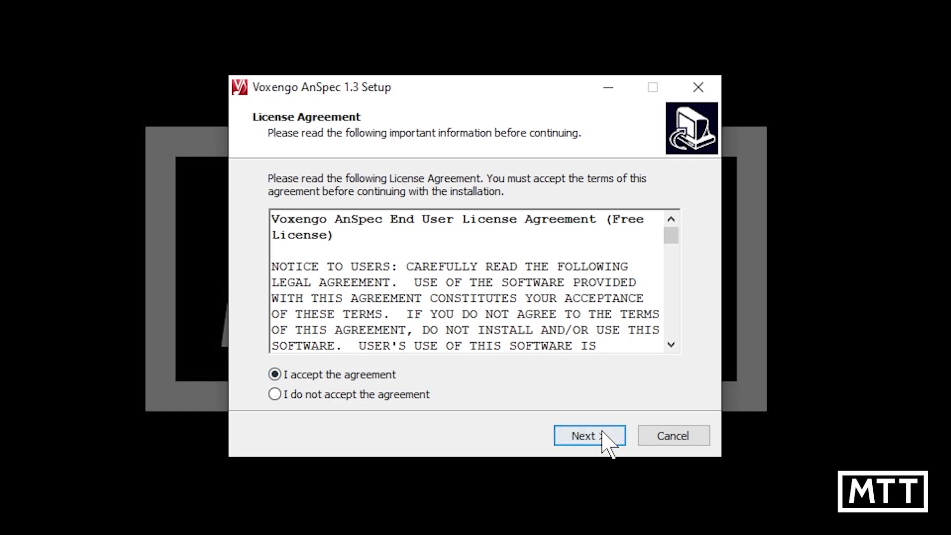
click(604, 436)
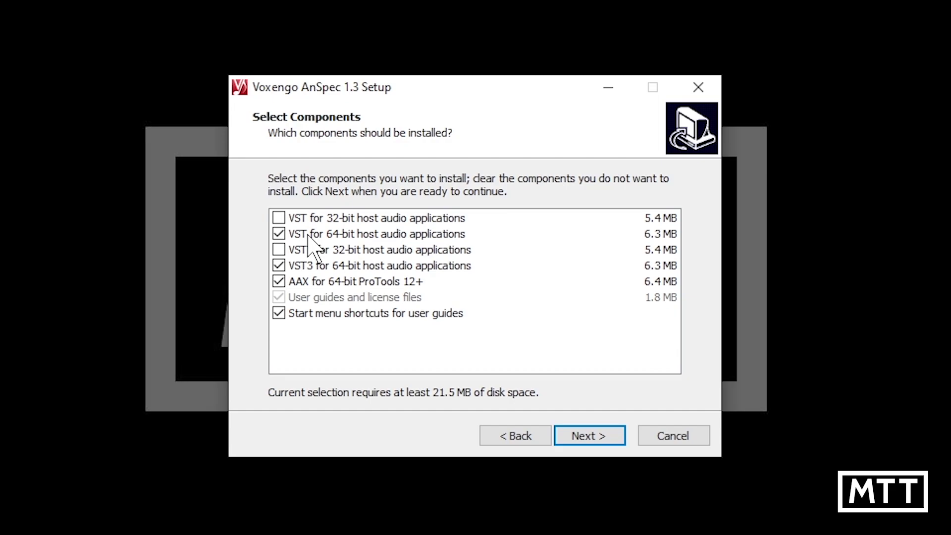
click(277, 277)
click(277, 275)
click(279, 232)
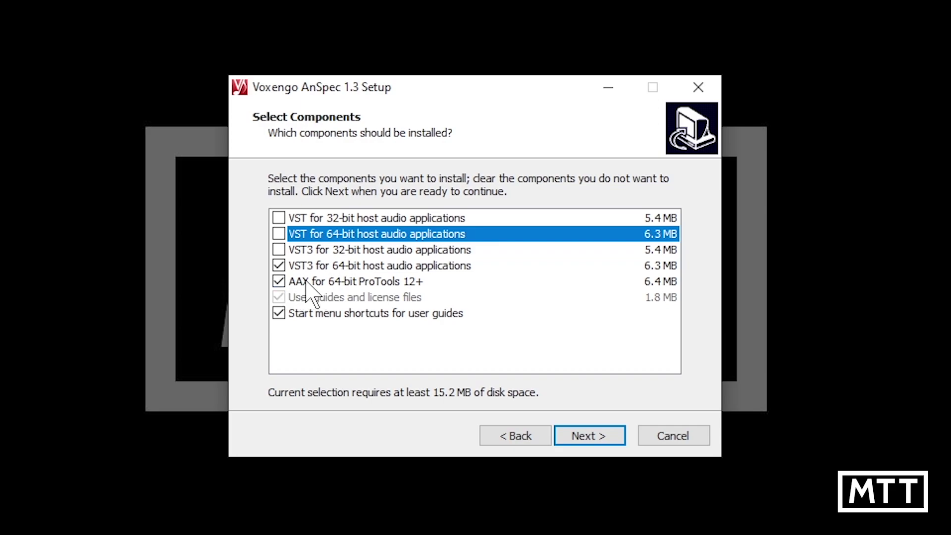
click(279, 282)
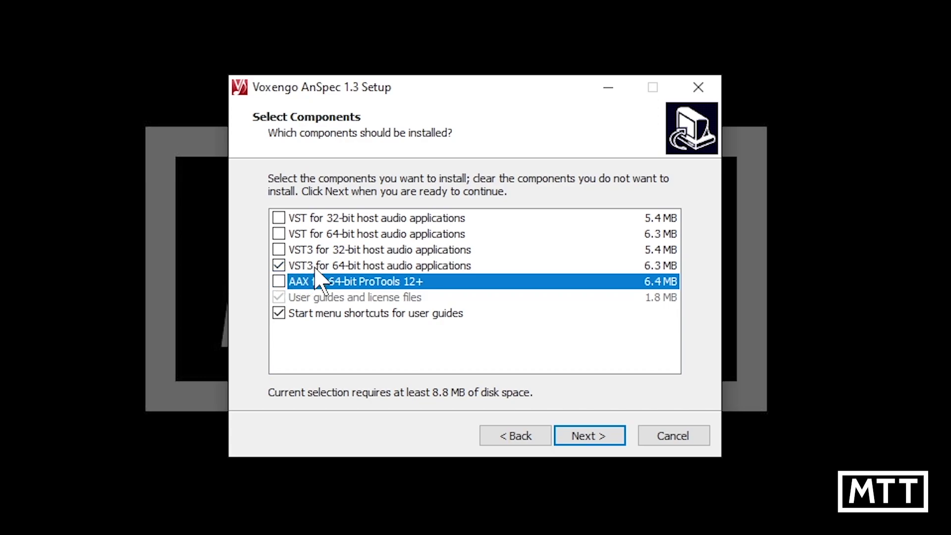
Step: Keep the default Voxengo shortcut folder and install AnSpec
click(578, 435)
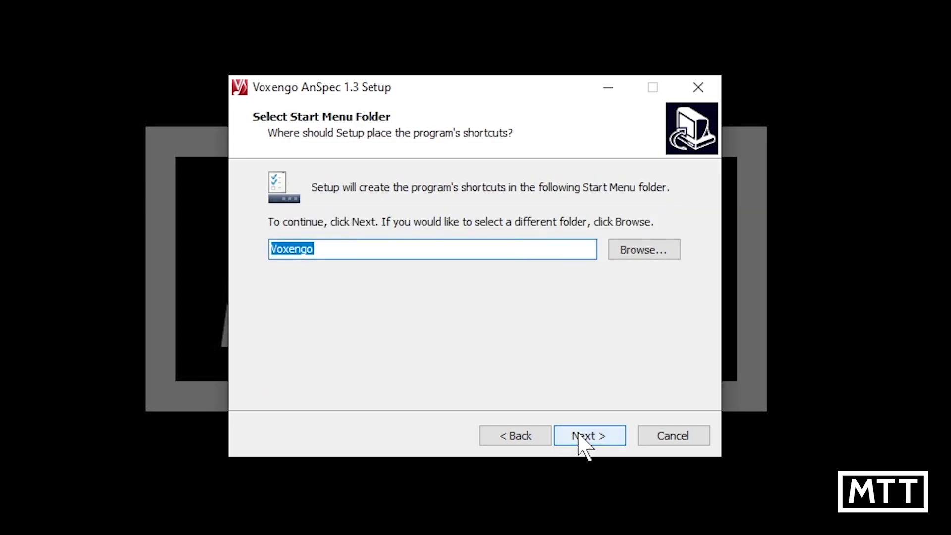
click(580, 436)
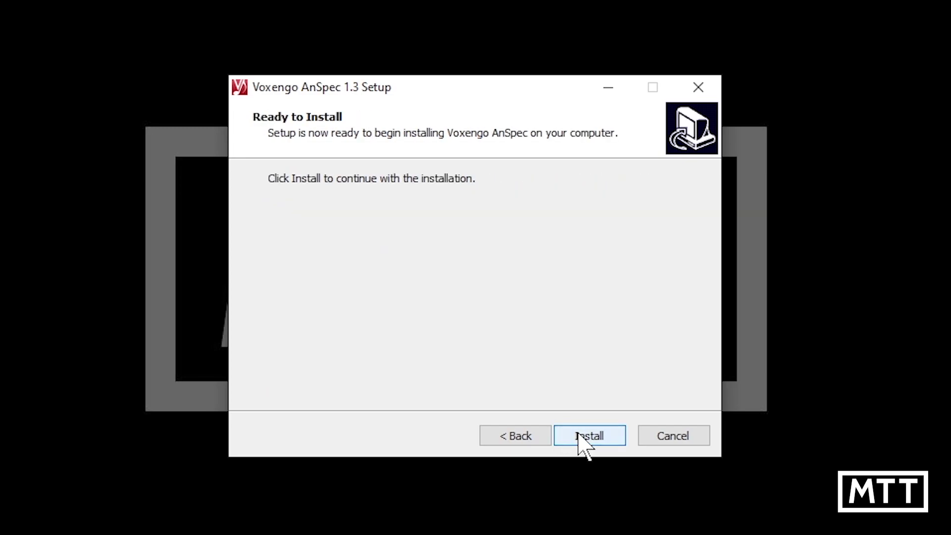
click(580, 437)
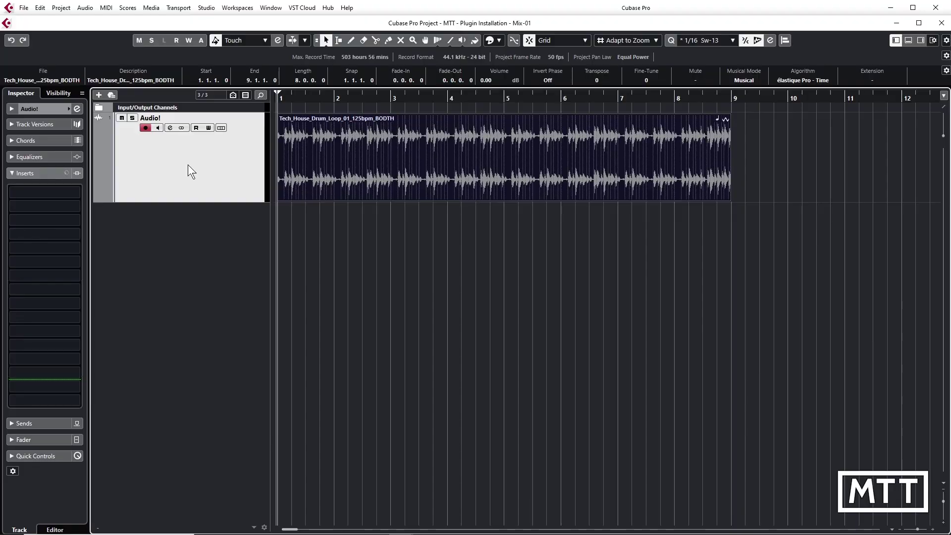
Step: Load AnSpec into insert slot 1 of the drum loop track, open its window and start playback
click(30, 195)
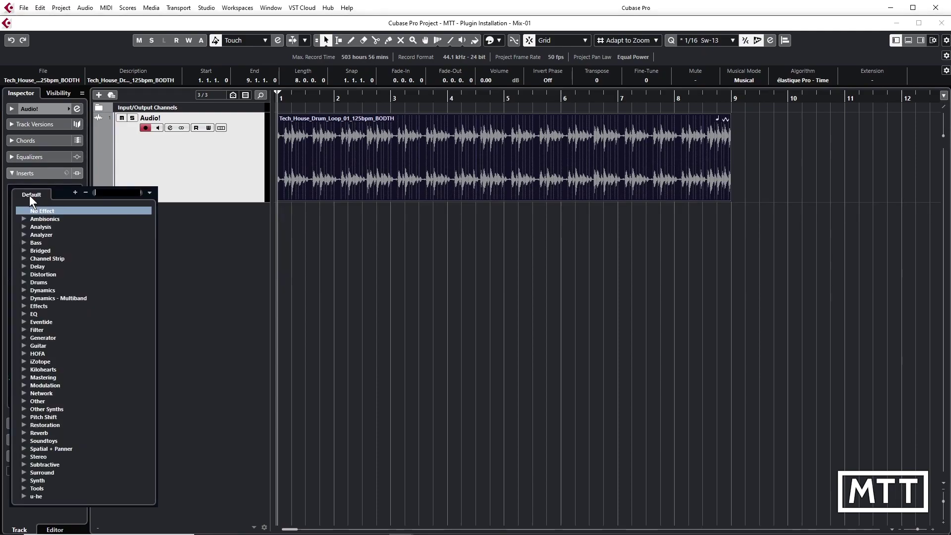
text(ans)
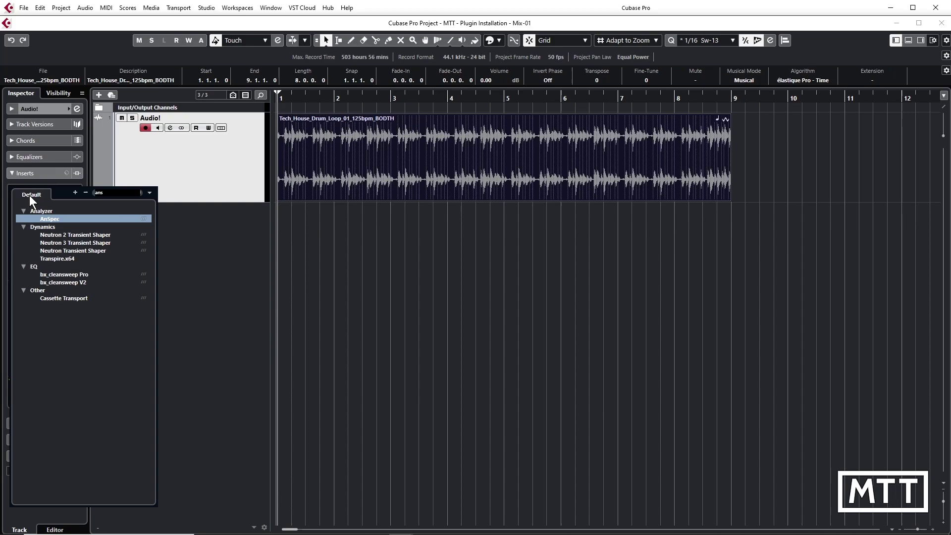
click(51, 219)
click(24, 194)
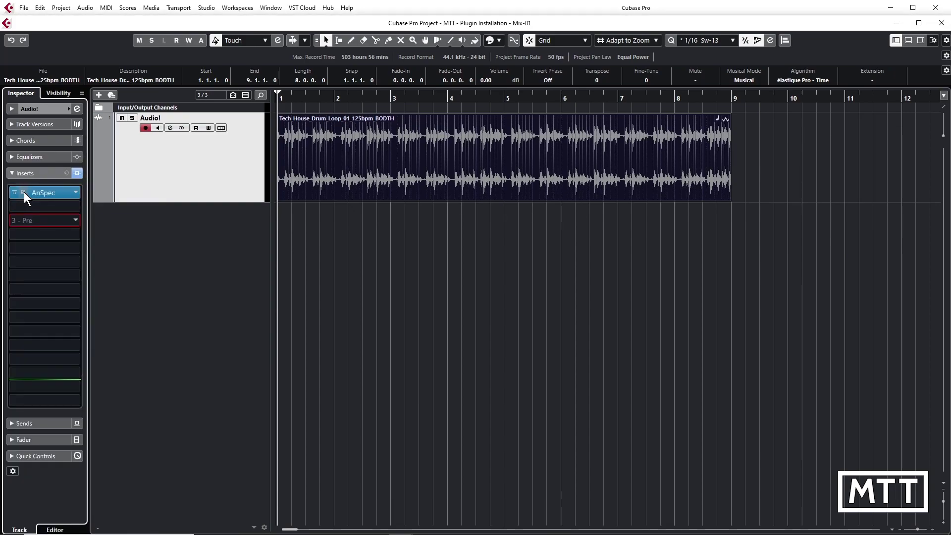
click(24, 191)
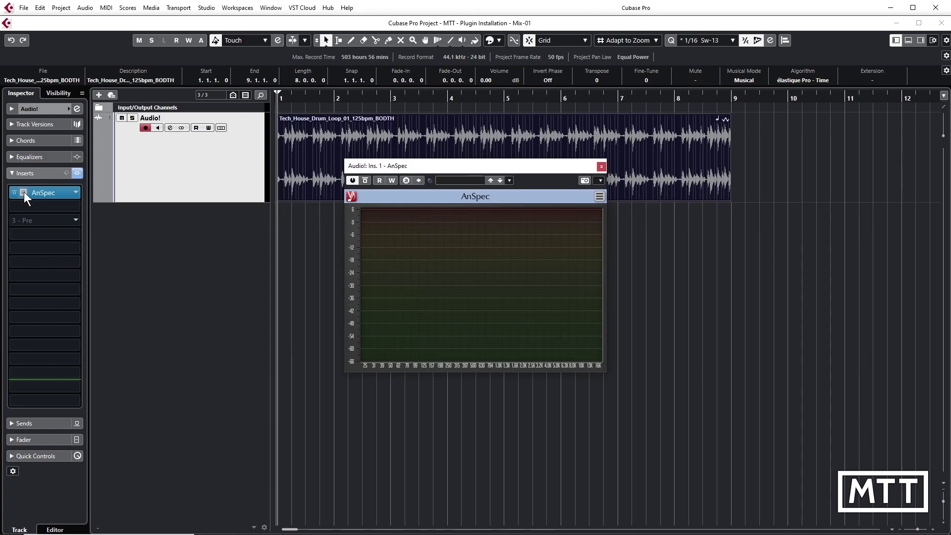
key(space)
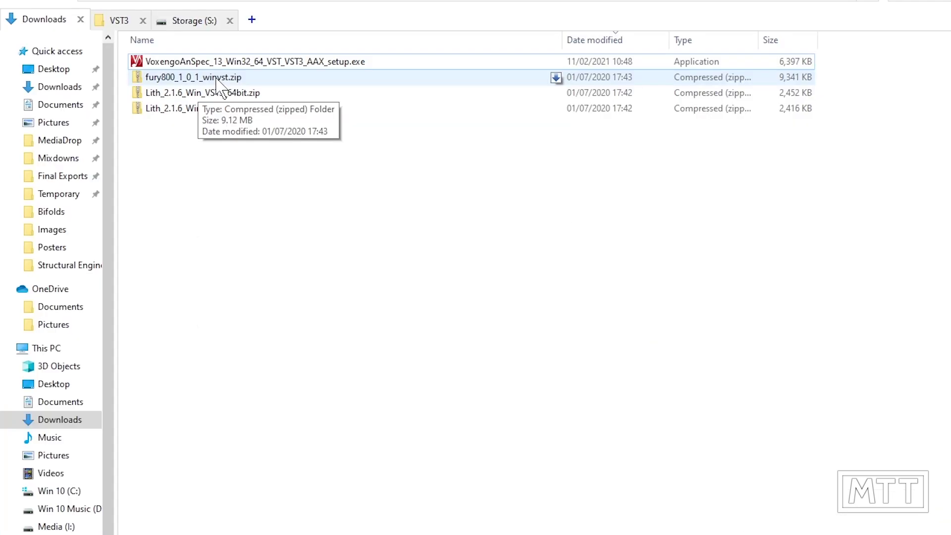
Step: Extract fury800_1_0_1_winvst.zip to the suggested location and open the fury800_1_0_1 folder
click(220, 78)
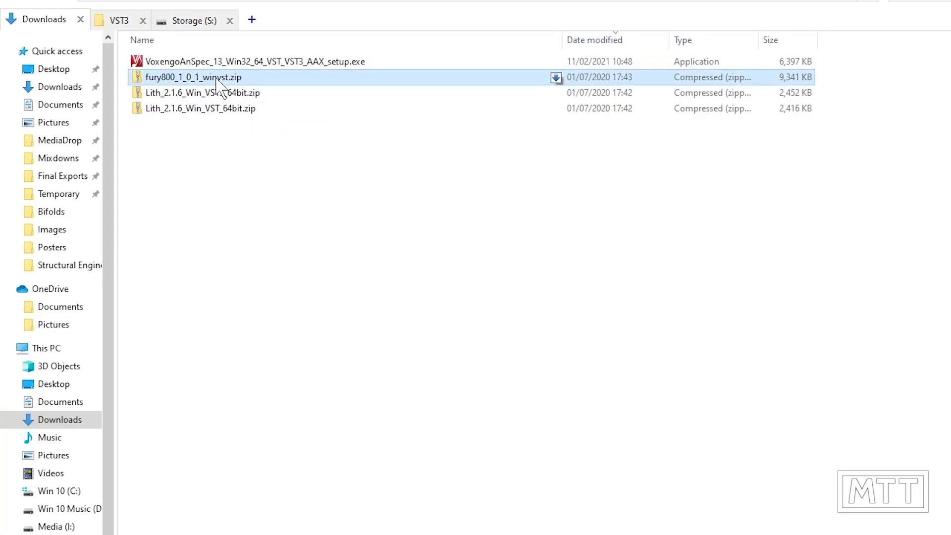
right_click(221, 79)
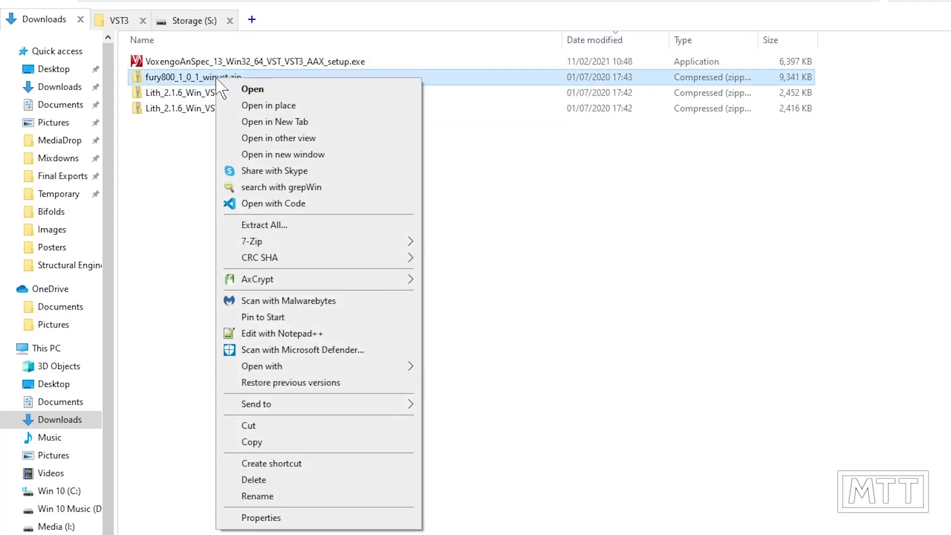
click(292, 226)
key(Return)
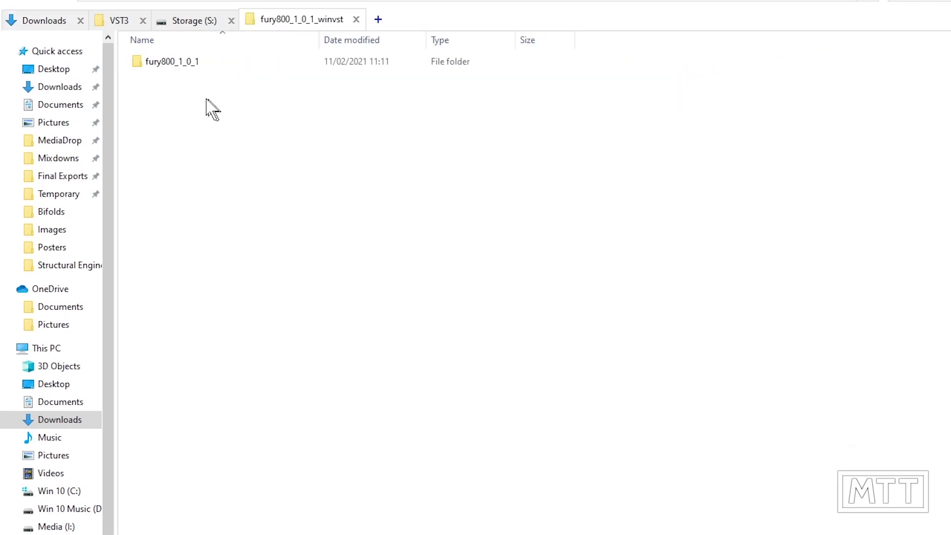
double_click(150, 64)
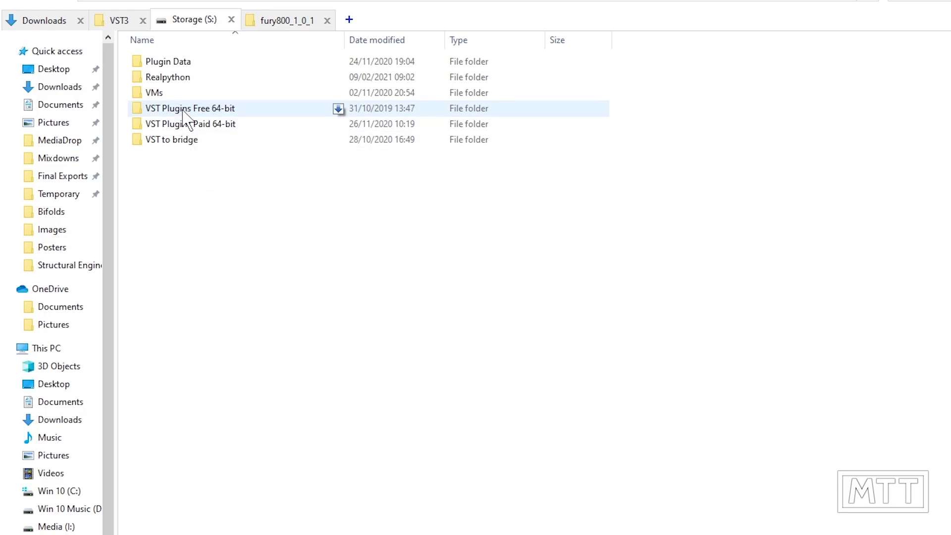
Step: Go into VST Plugins Free 64-bit > Emulating Synths, looking briefly into the Retro subfolder
double_click(183, 109)
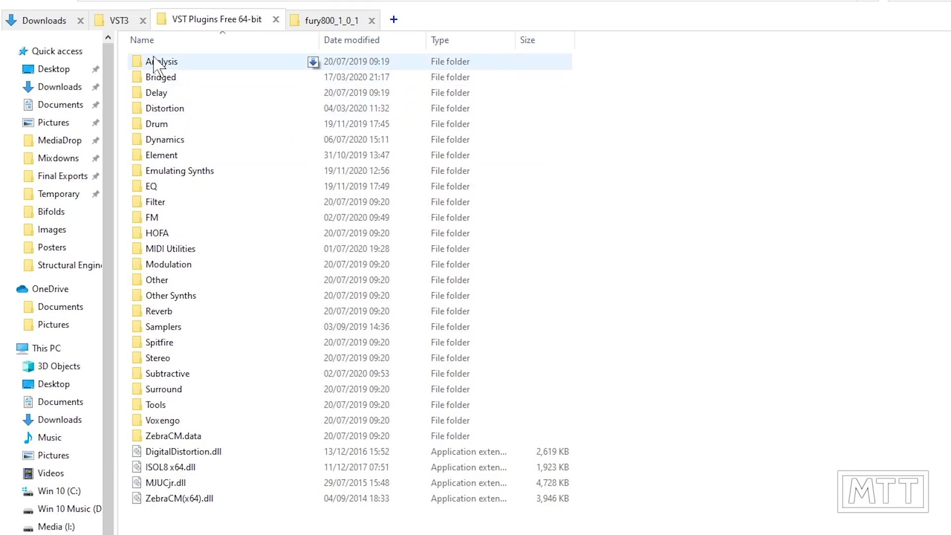
click(174, 174)
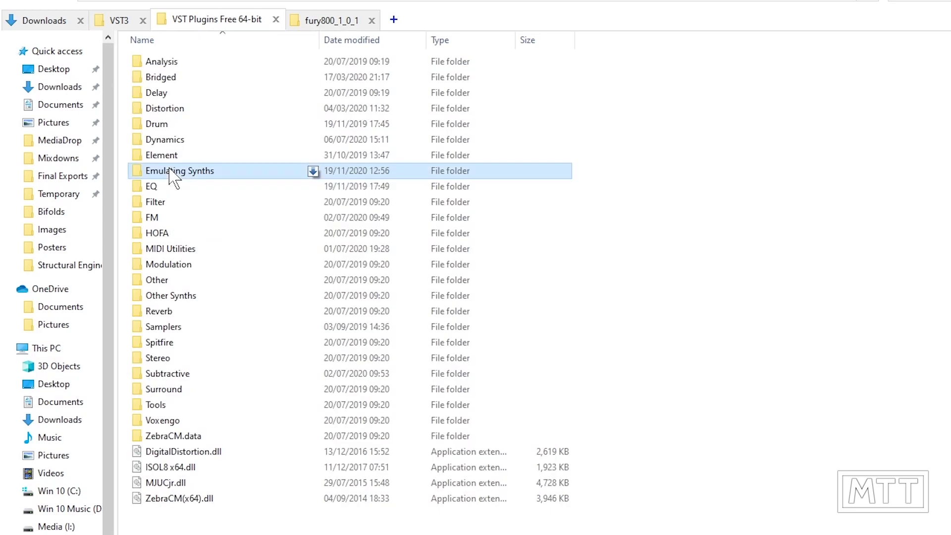
double_click(173, 175)
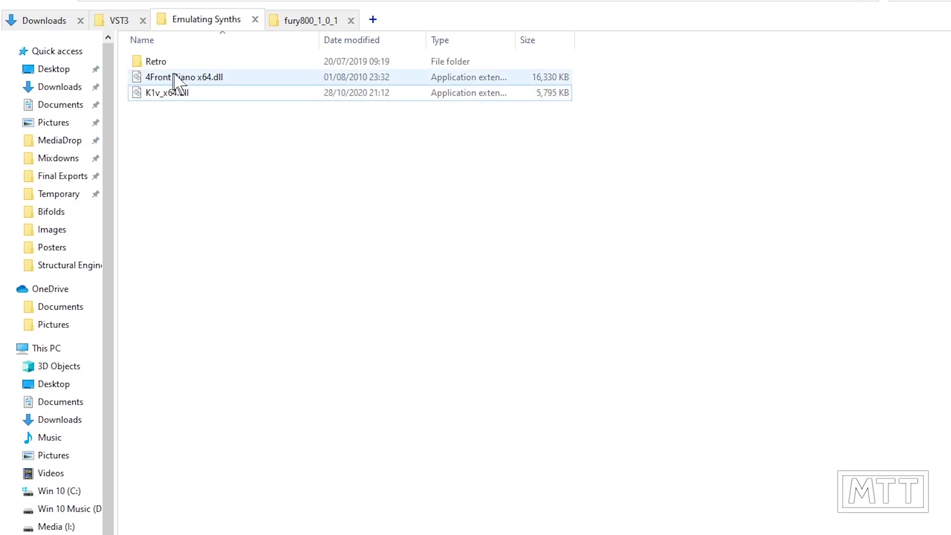
double_click(156, 62)
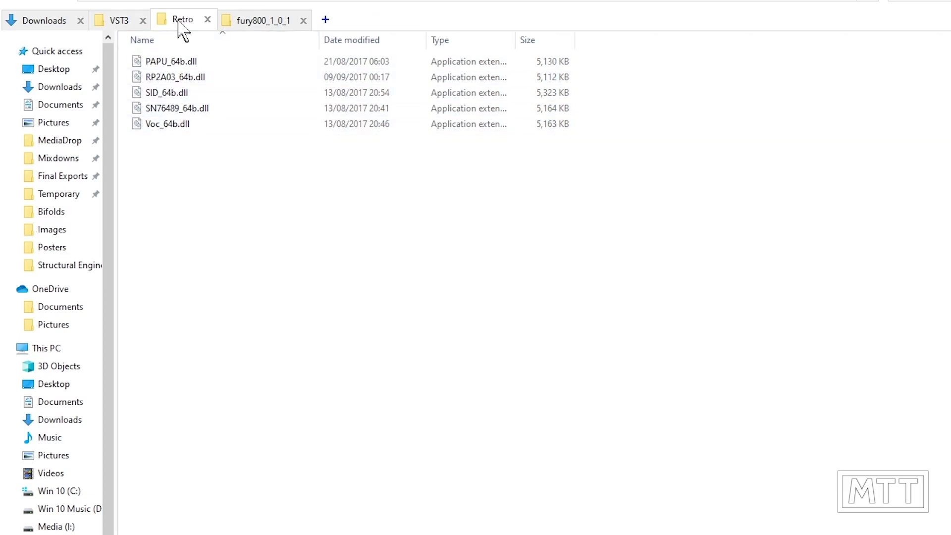
key(alt+Left)
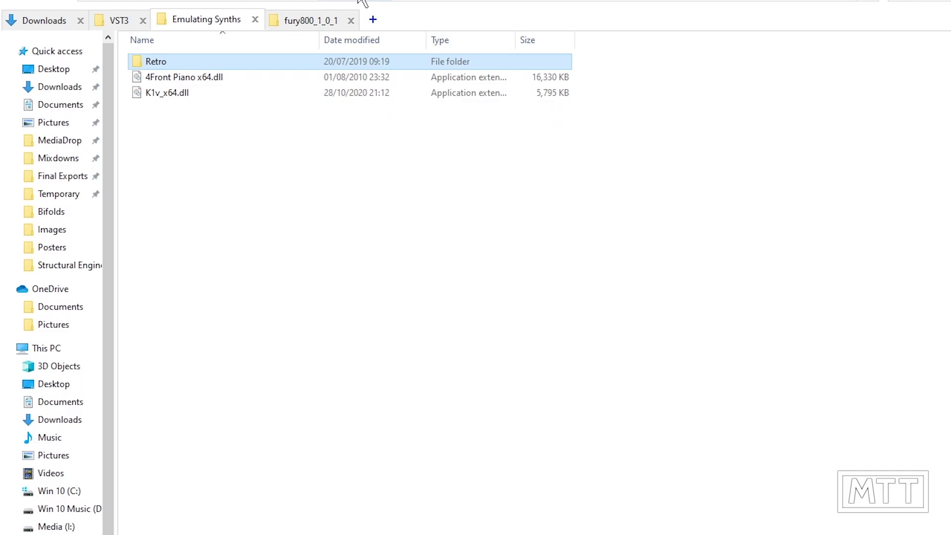
Step: Copy fury80064.dll from the fury800_1_0_1 folder into the Emulating Synths folder
click(307, 22)
right_click(192, 108)
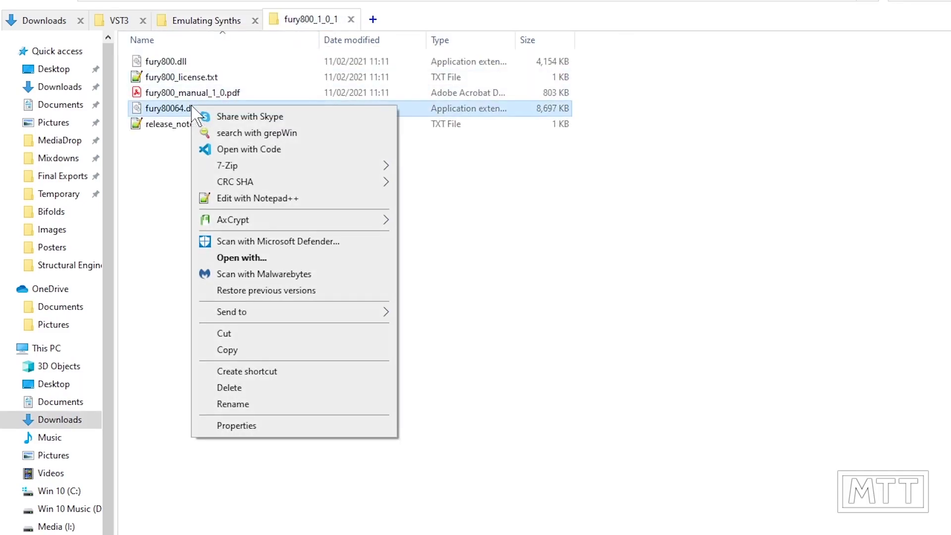
click(229, 350)
click(223, 23)
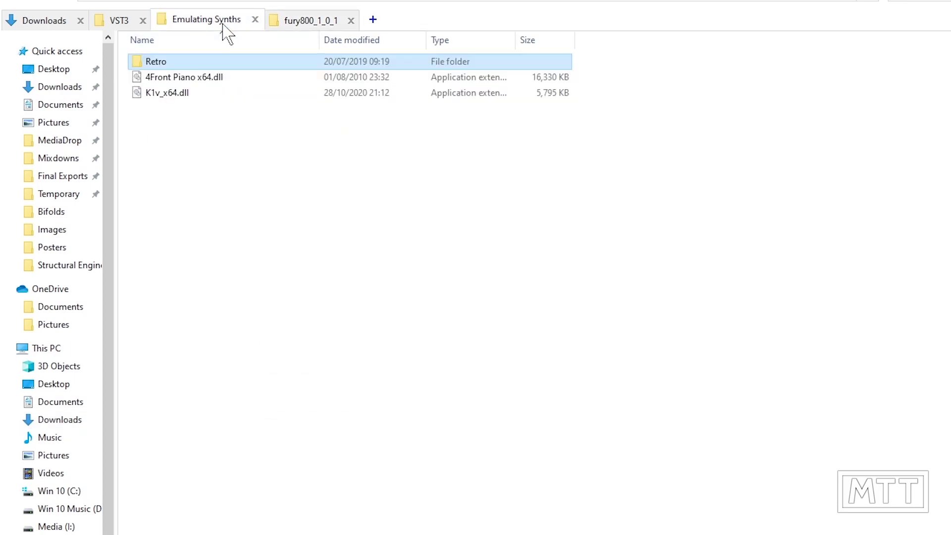
right_click(208, 180)
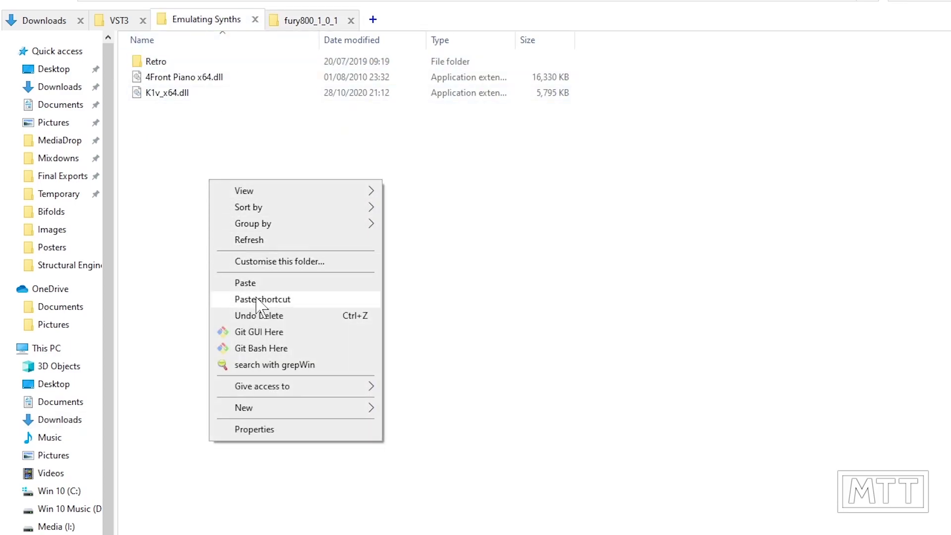
click(257, 286)
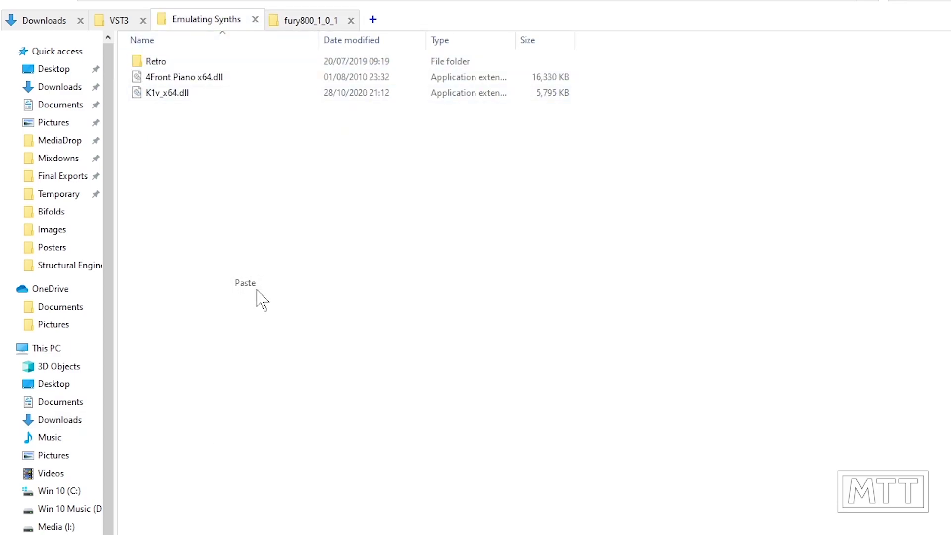
click(261, 202)
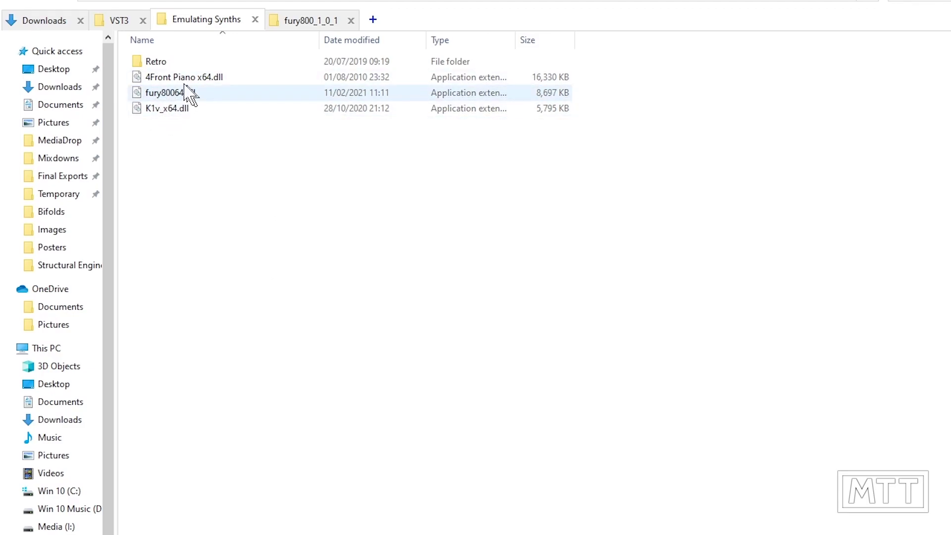
Step: Rename the pasted fury80064.dll to fury800 x64.dll
click(171, 95)
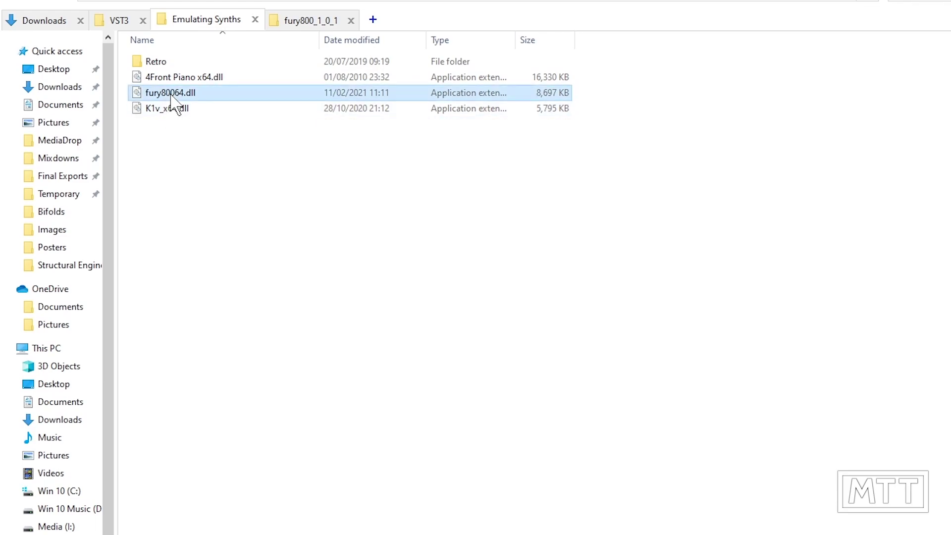
click(171, 94)
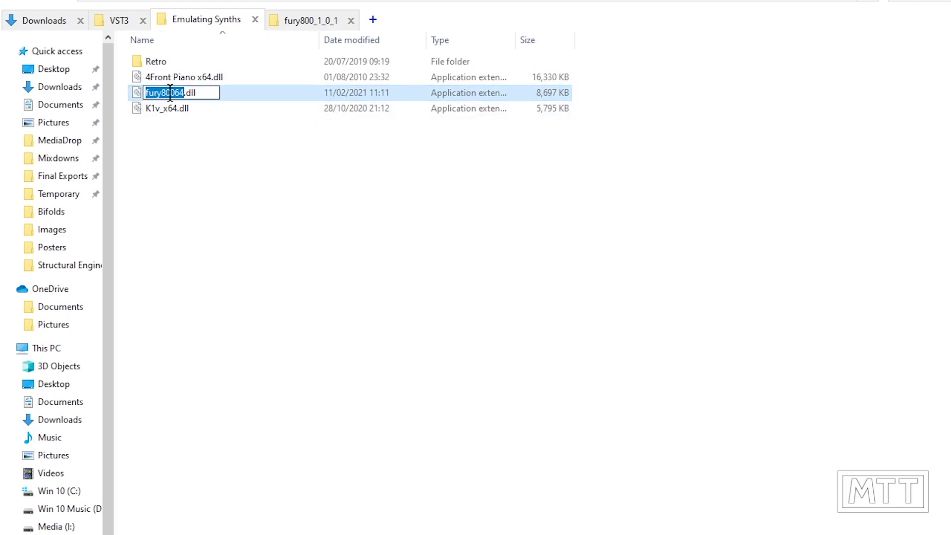
key(Right)
text(x)
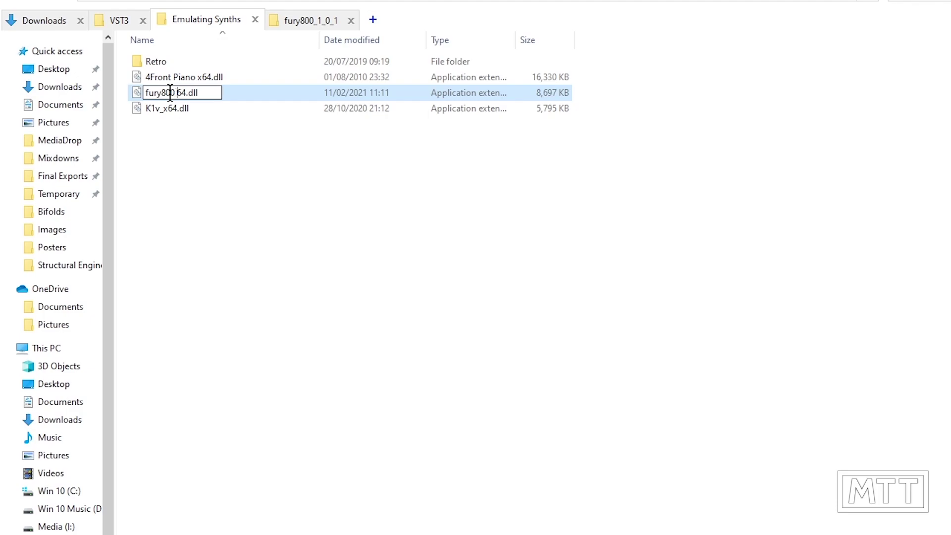
key(Return)
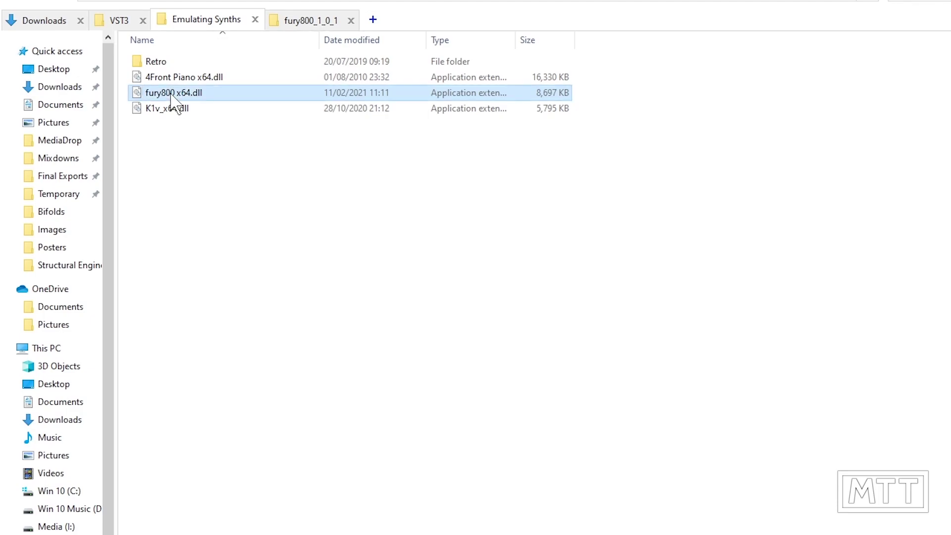
click(182, 127)
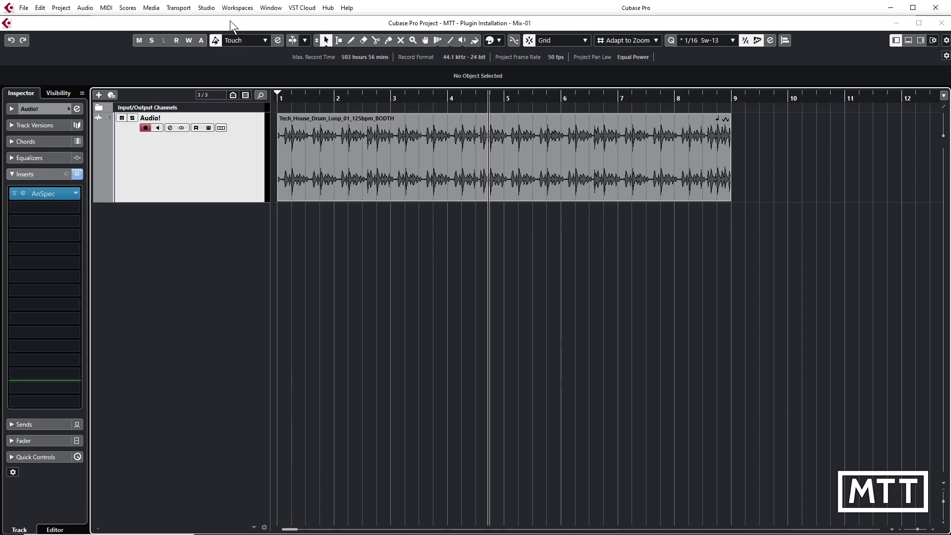
Step: Open the VST Plug-in Manager and review the existing VST 2 plug-in path list
click(214, 9)
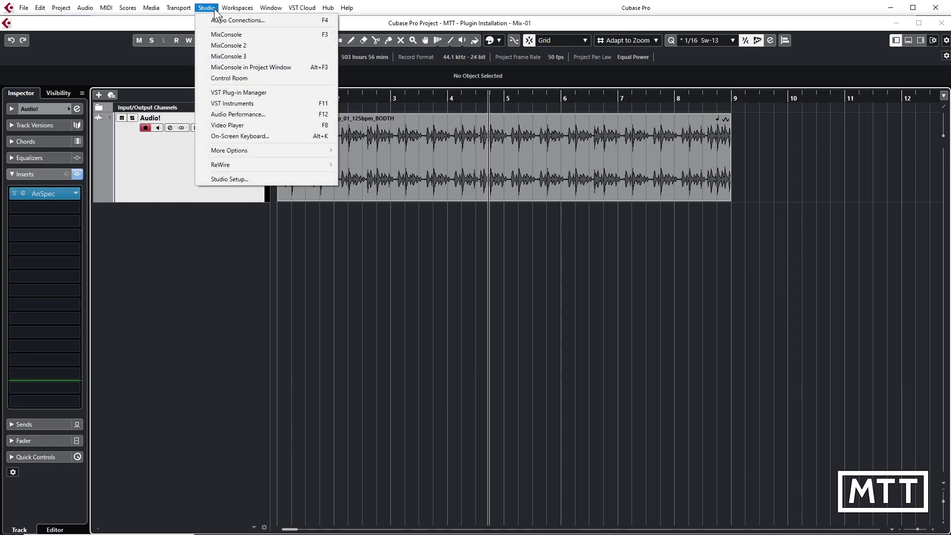
click(248, 93)
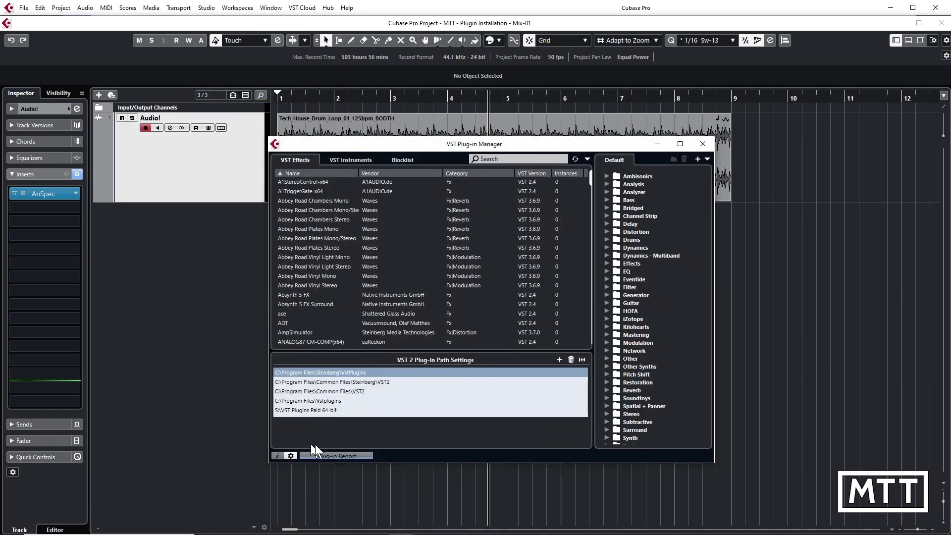
click(291, 456)
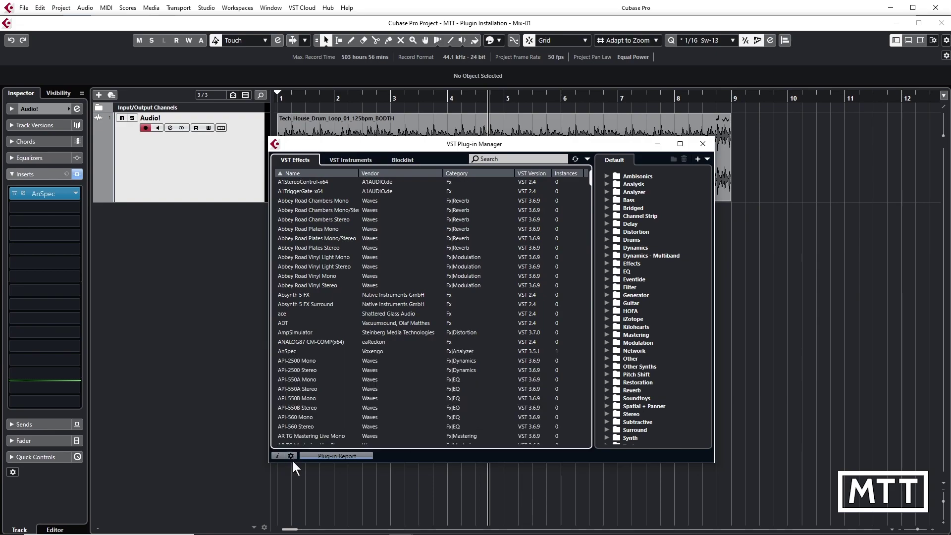
click(291, 456)
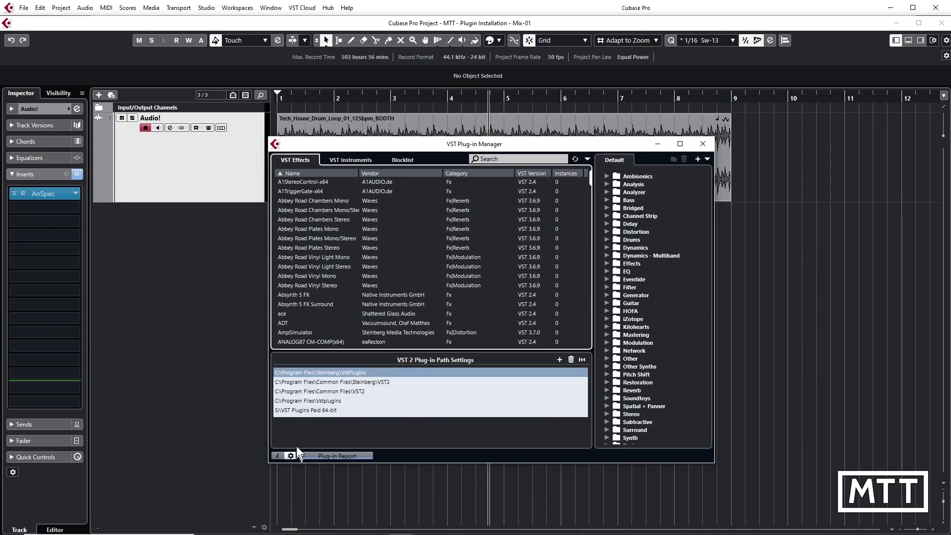
click(297, 411)
click(299, 374)
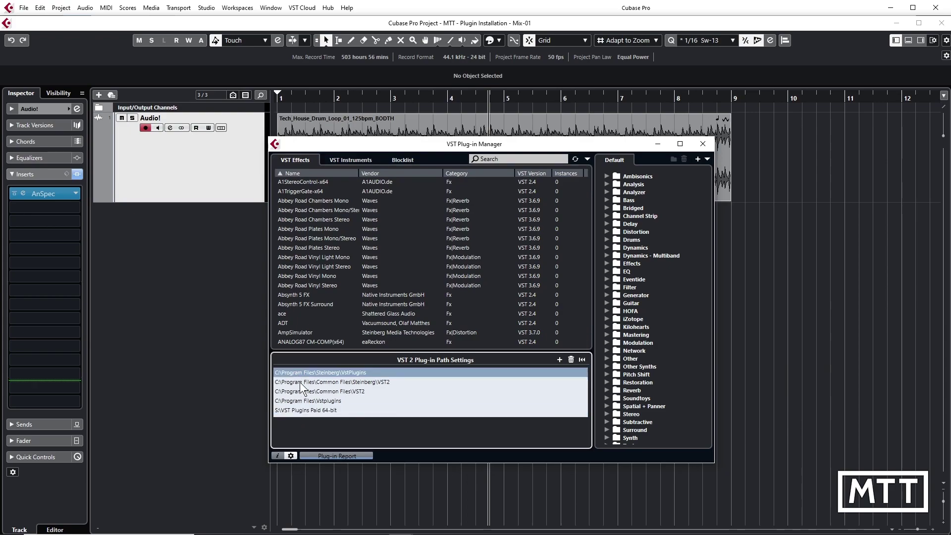
click(302, 383)
click(305, 392)
click(307, 402)
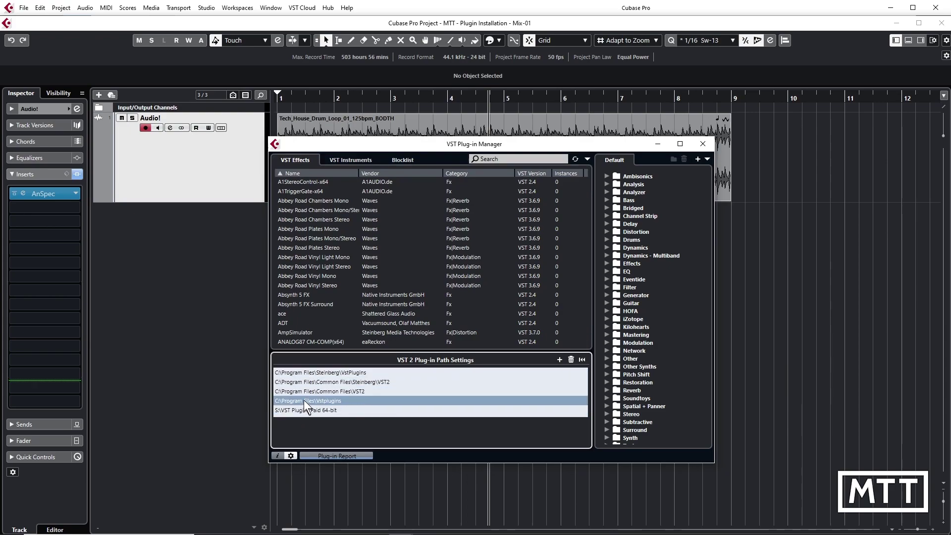
click(313, 374)
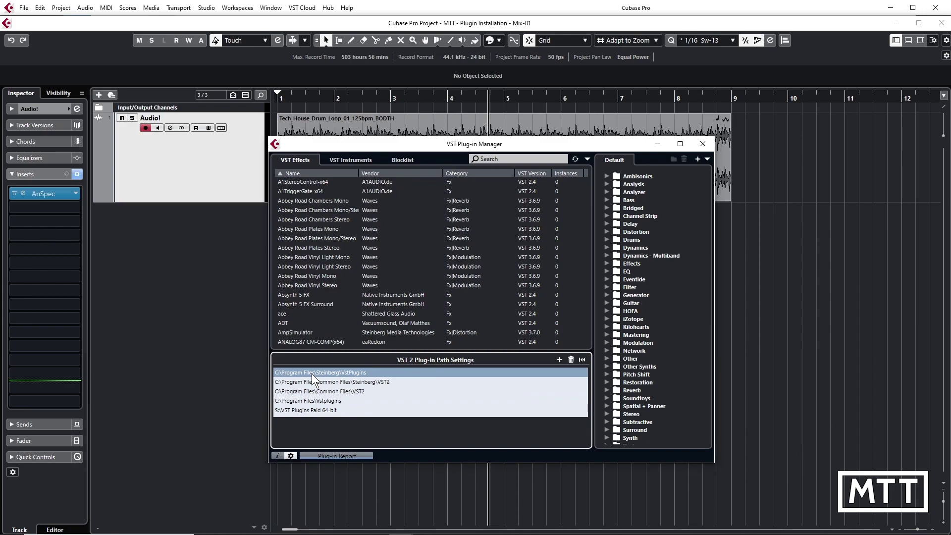
click(290, 411)
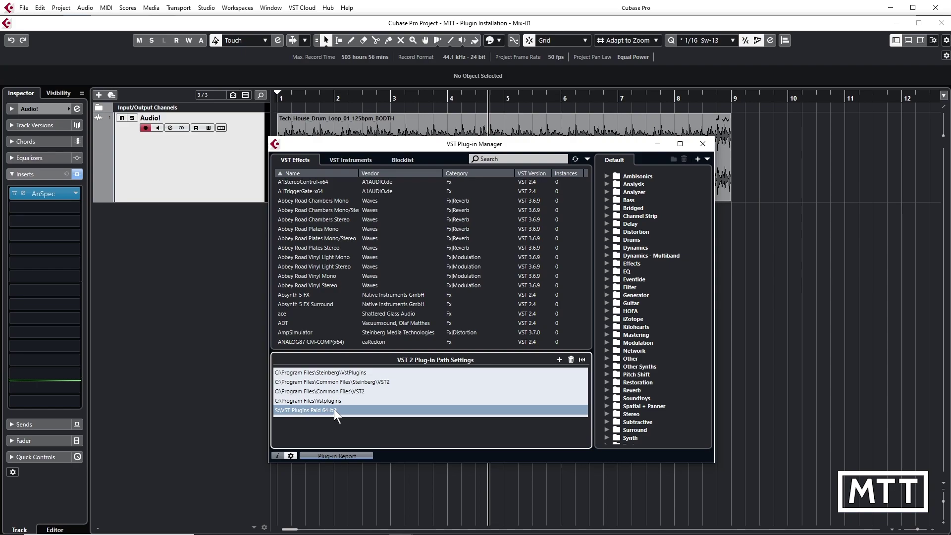
Step: Add S:\VST Plugins Free 64-bit as a new VST 2 plug-in search path
click(559, 360)
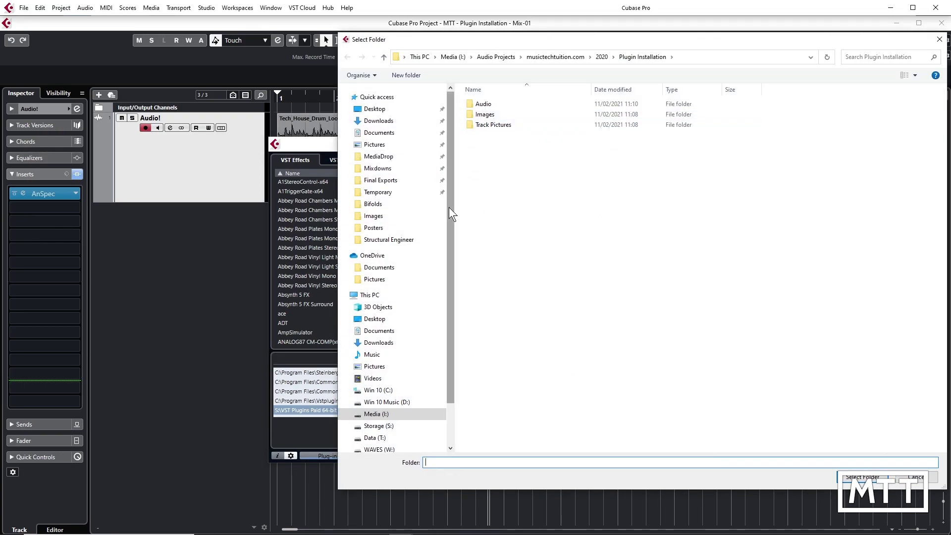
drag(449, 207, 439, 322)
click(379, 372)
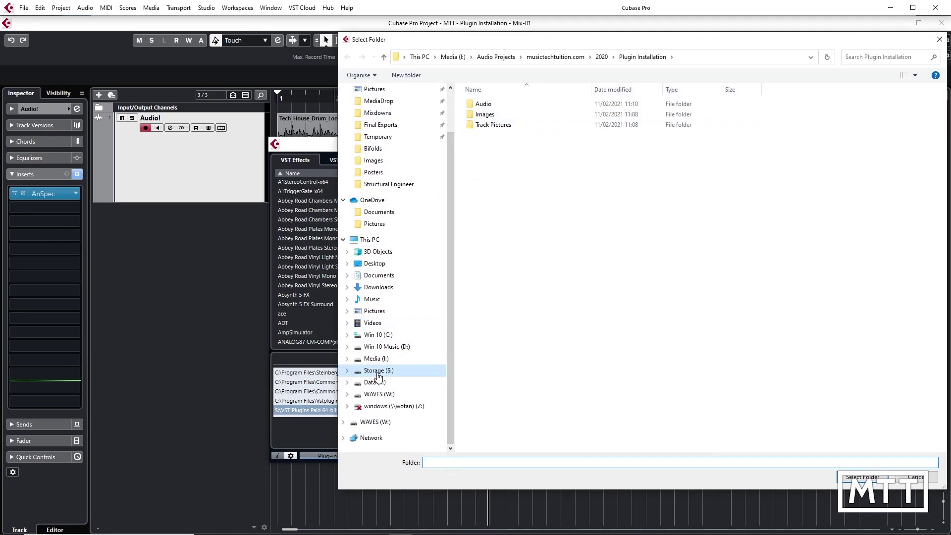
click(492, 139)
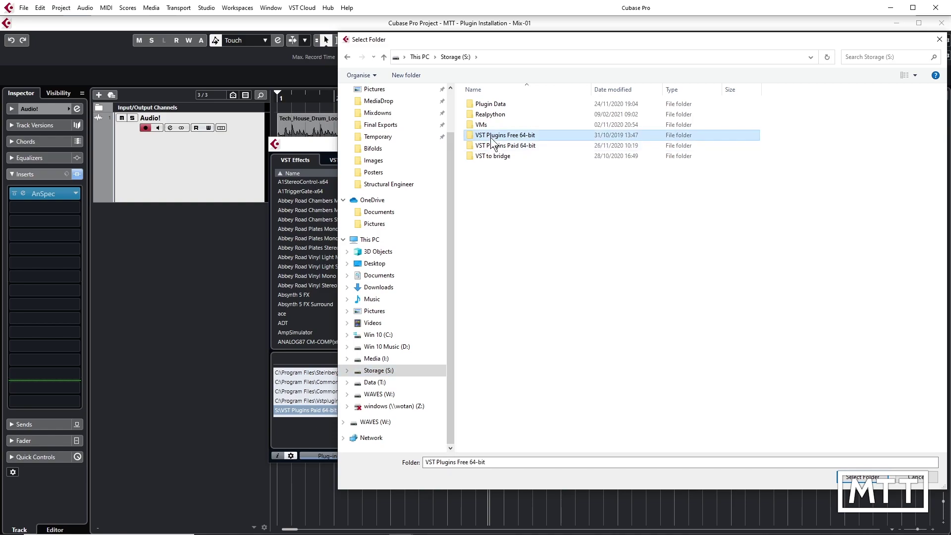
click(850, 478)
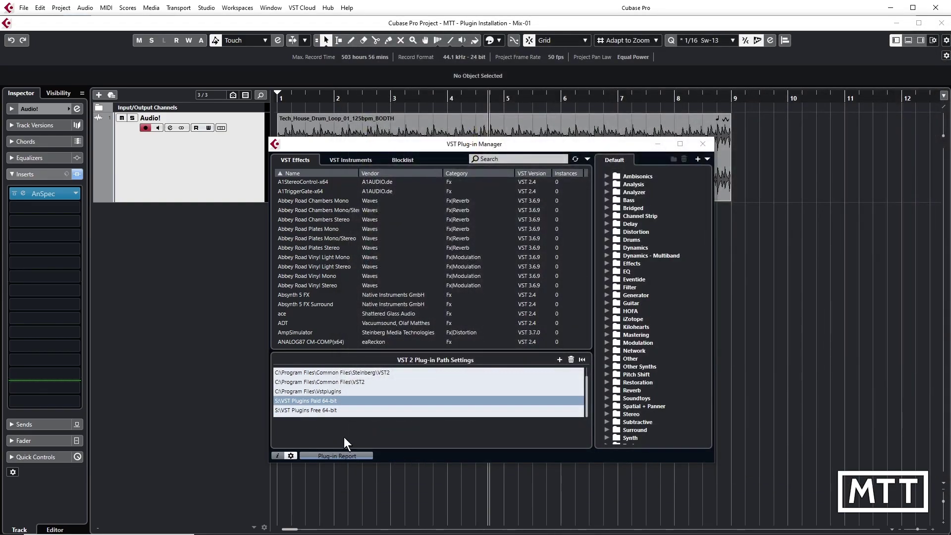
click(326, 410)
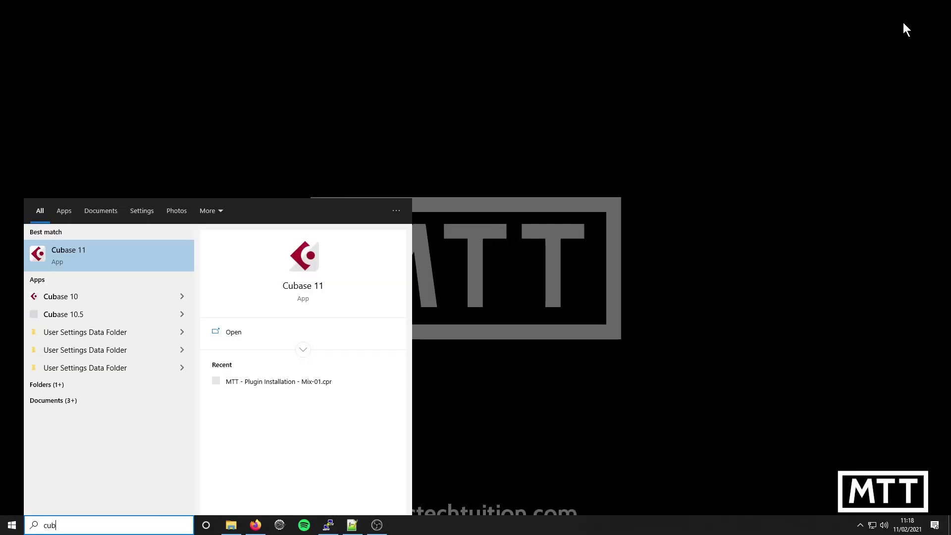
Step: Launch Cubase 11 from the Start menu search results
key(Return)
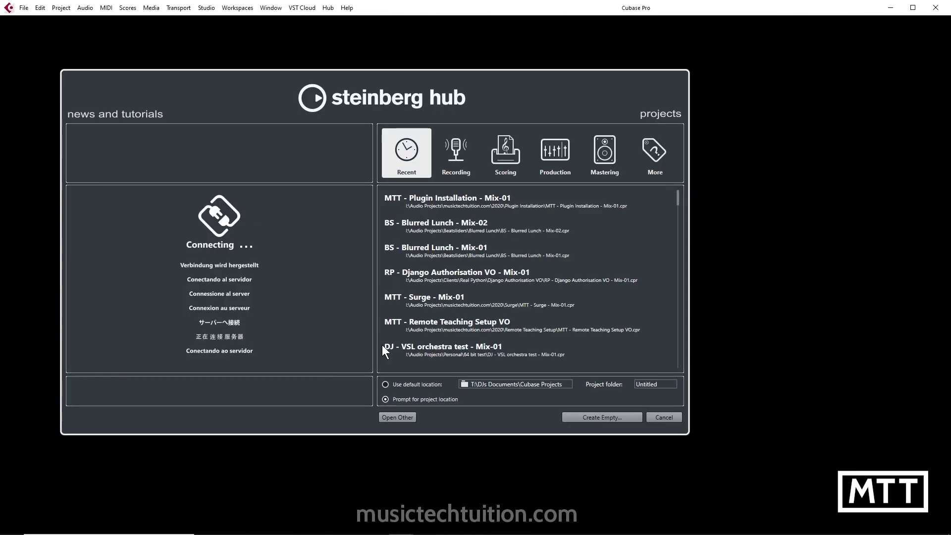
Step: Reopen the Mix-01 project and add an instrument track with fury800 x64, found by searching 'fur'
double_click(456, 205)
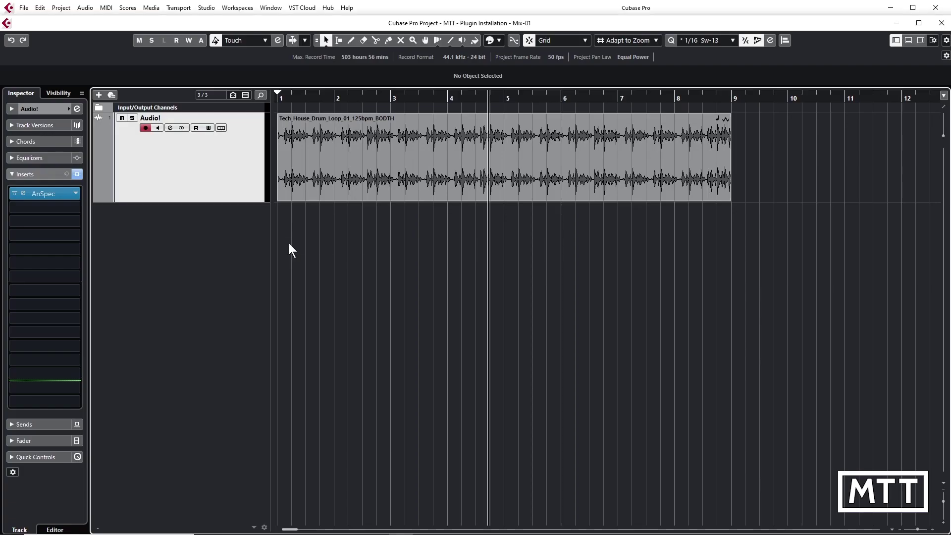
right_click(238, 245)
click(262, 261)
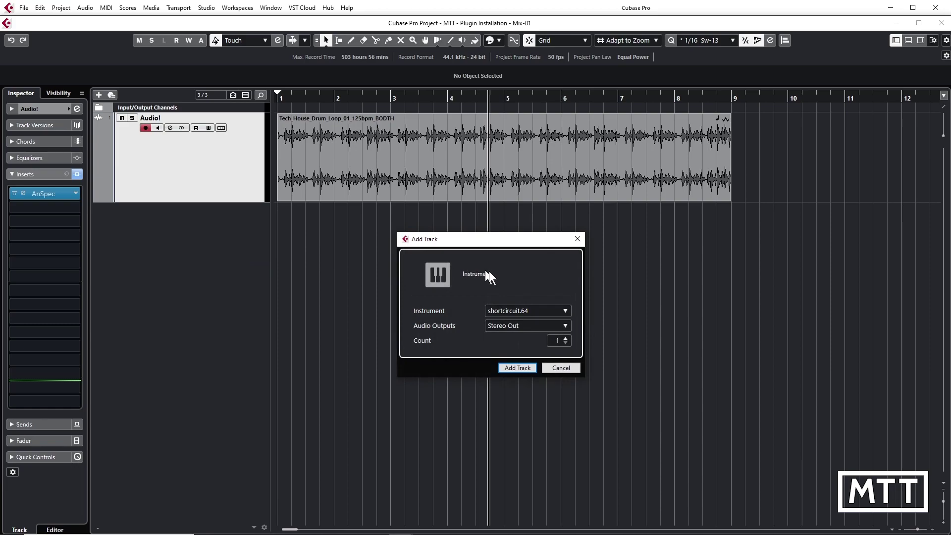
click(517, 311)
text(fur)
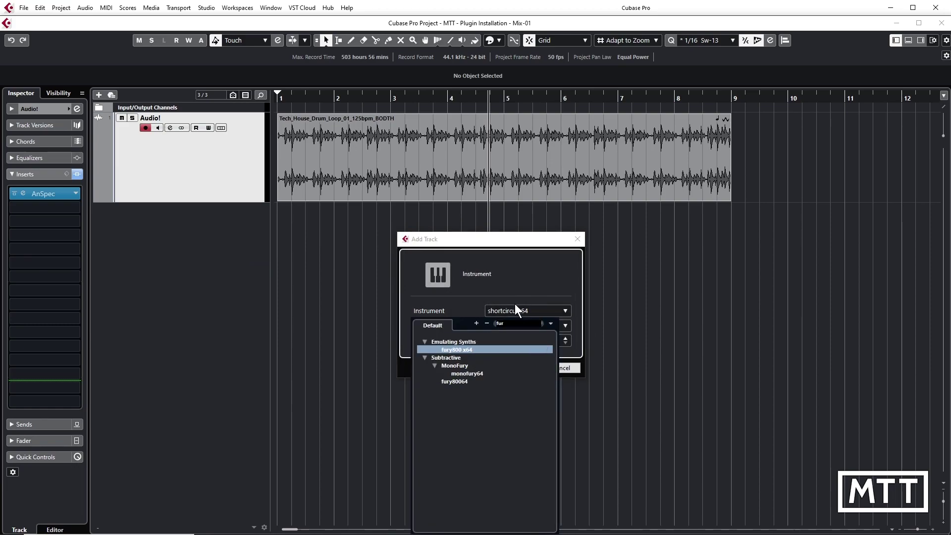
key(Return)
click(519, 367)
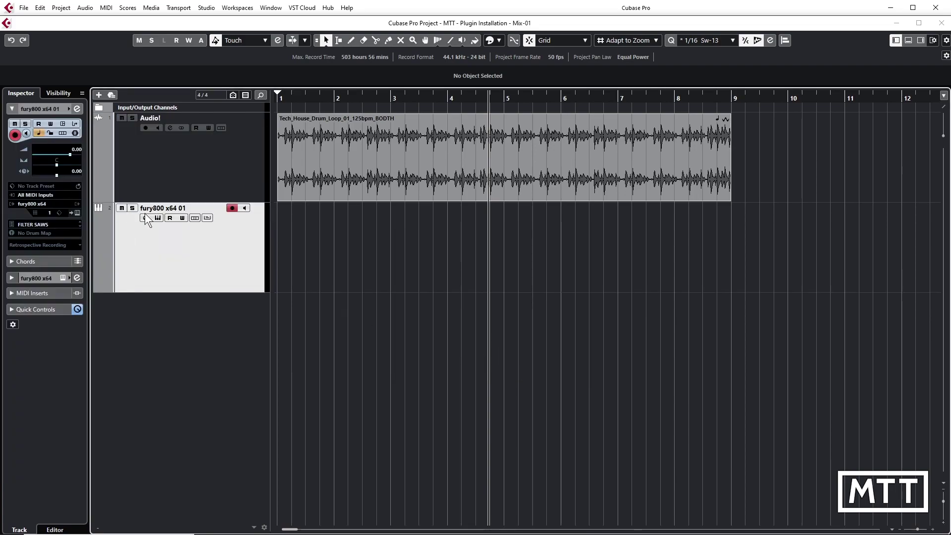
Step: Open the fury800 x64 synth's editor window from its instrument track
click(158, 219)
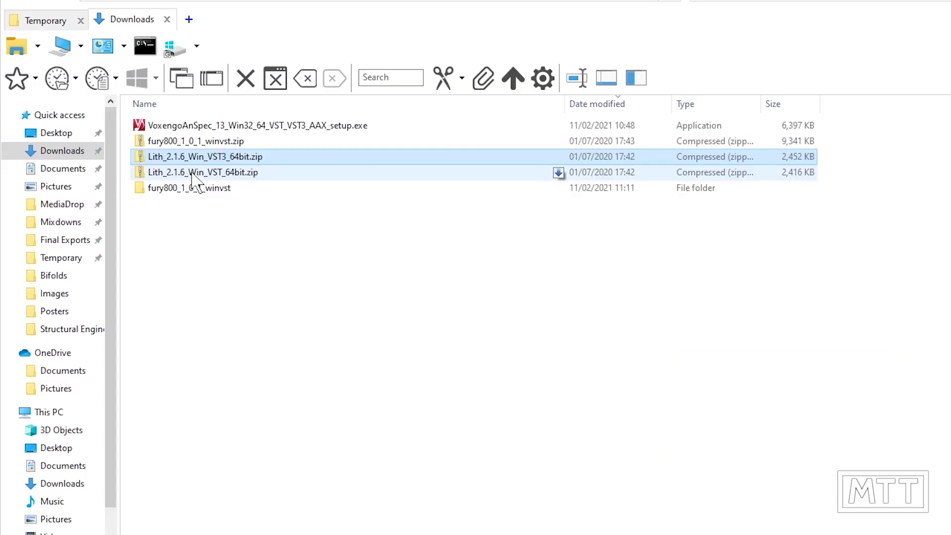
Step: Extract Lith_2.1.6_Win_VST3_64bit.zip into its suggested folder
click(191, 174)
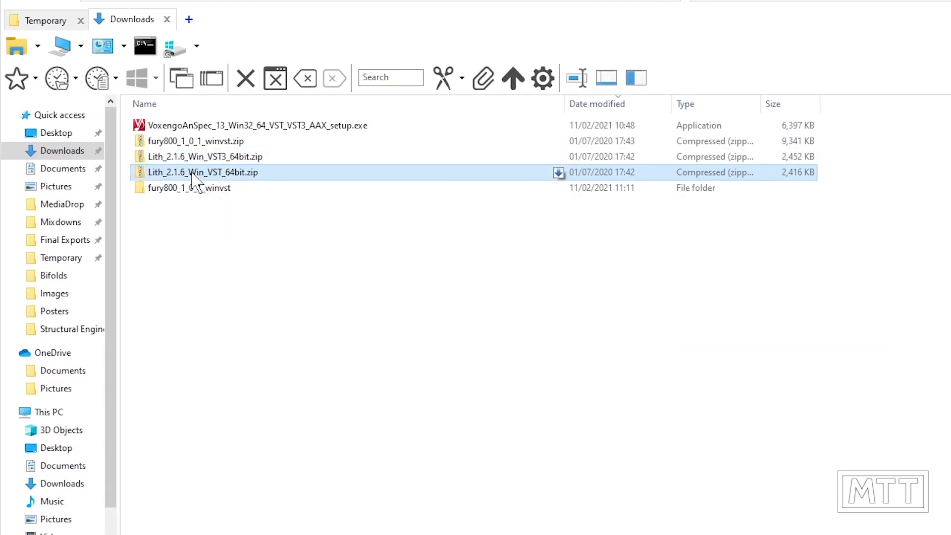
click(216, 158)
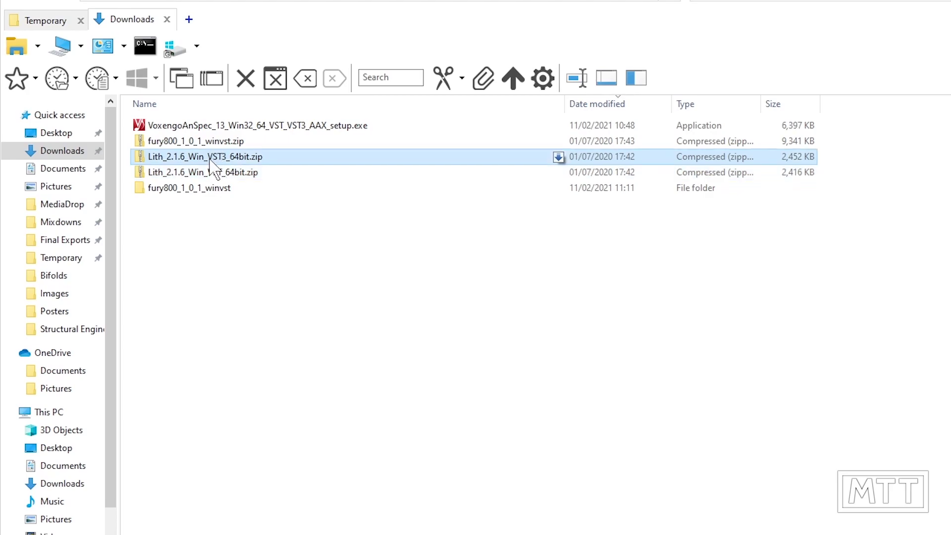
right_click(211, 160)
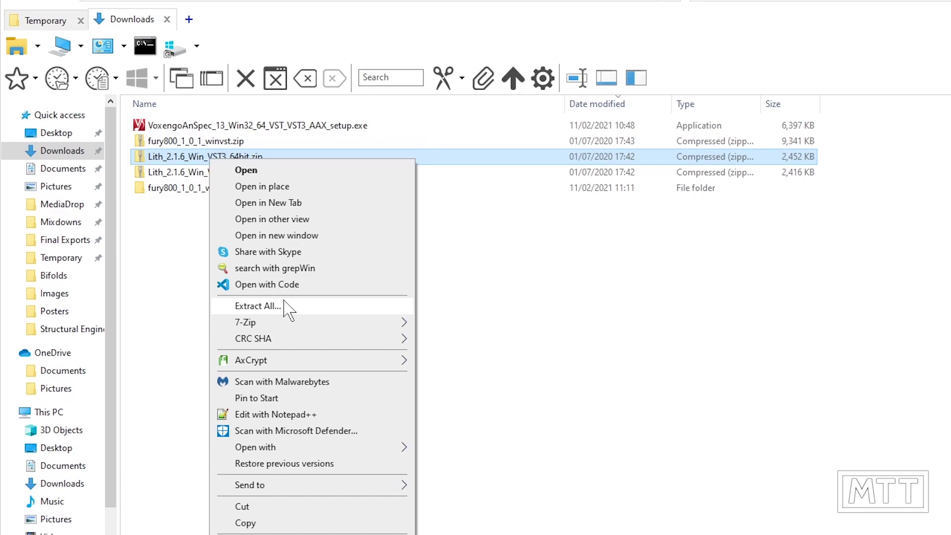
click(159, 319)
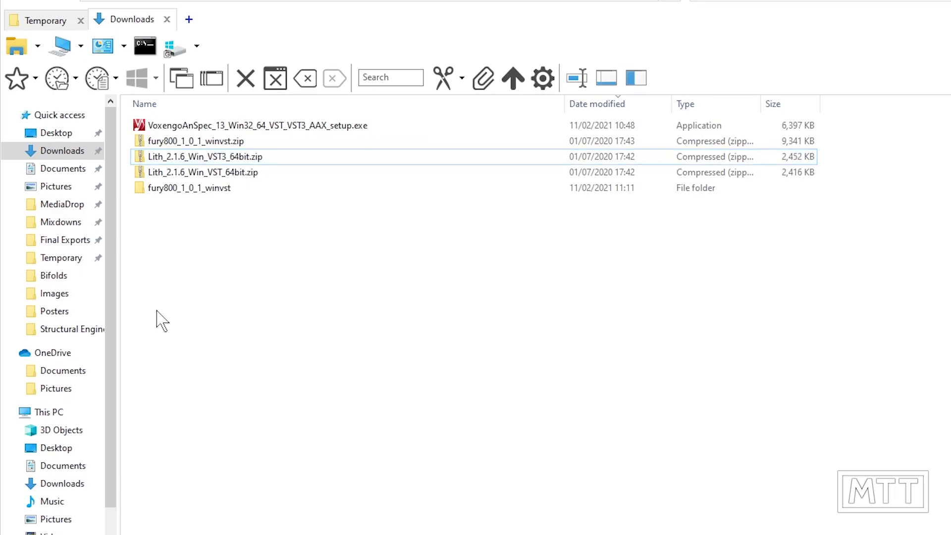
right_click(205, 158)
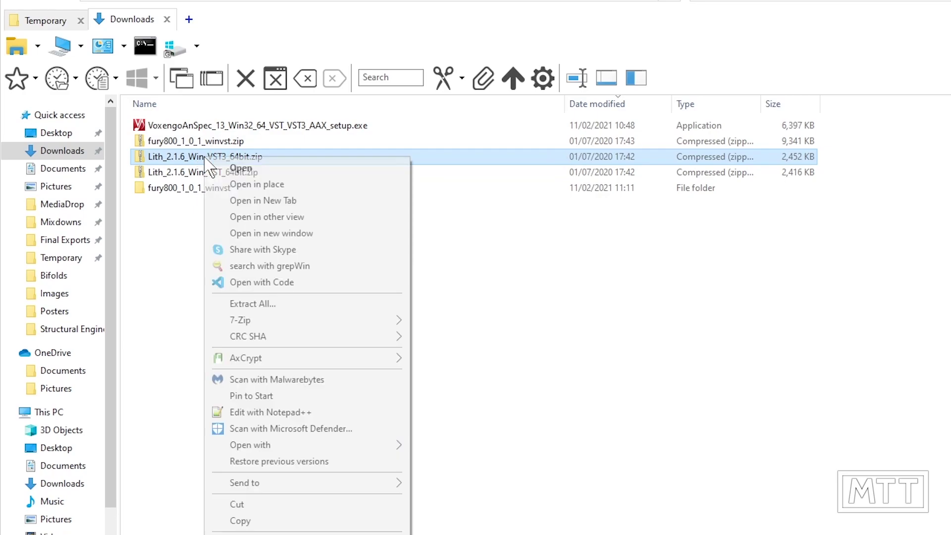
click(276, 310)
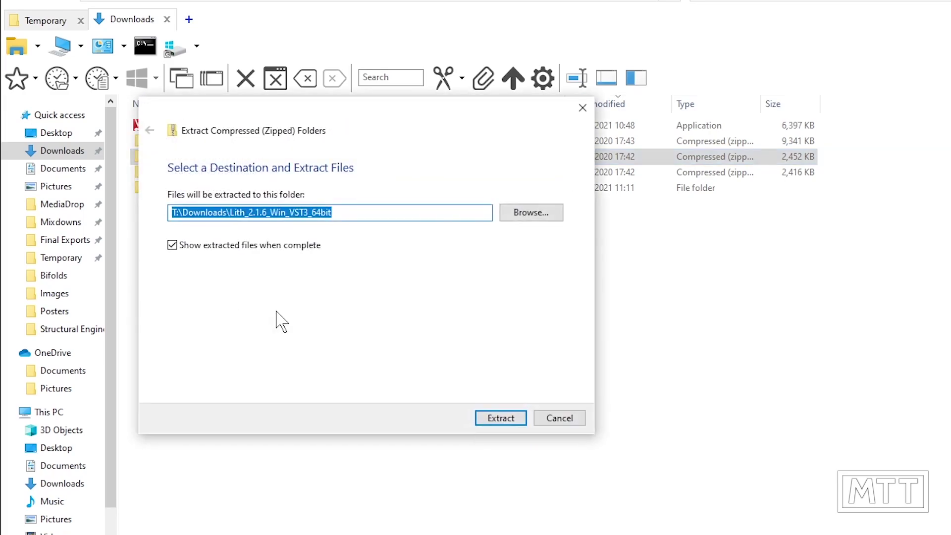
key(Return)
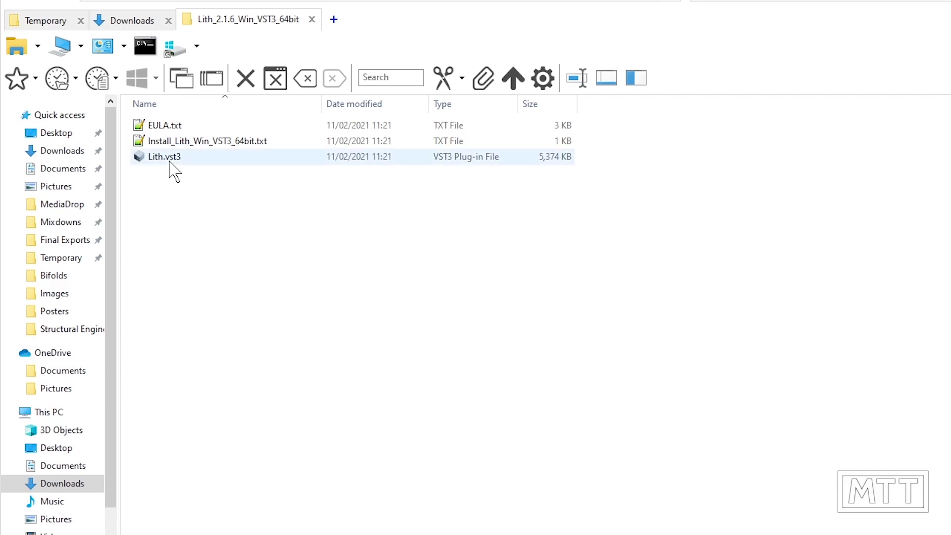
Step: Copy Lith.vst3 and browse to C:\Program Files\Common Files\VST3
mouse_move(174, 172)
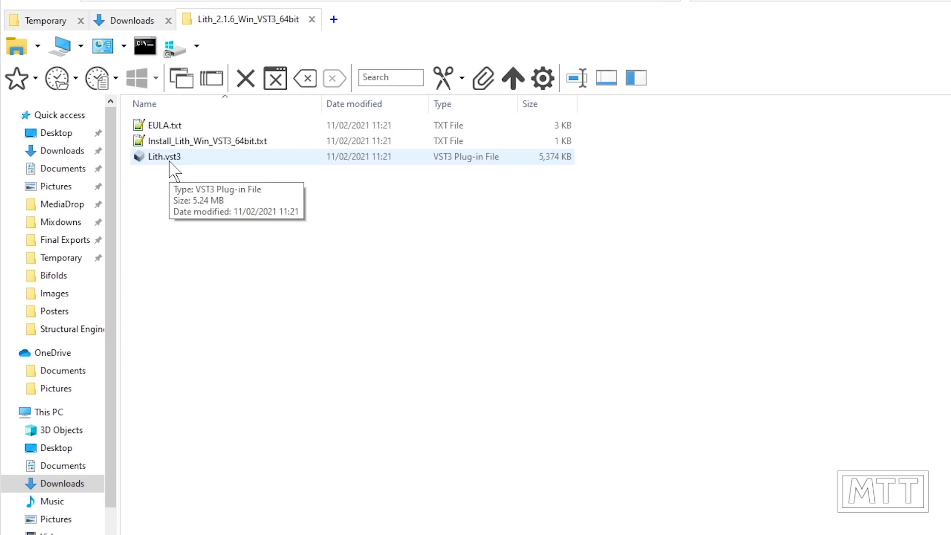
double_click(170, 165)
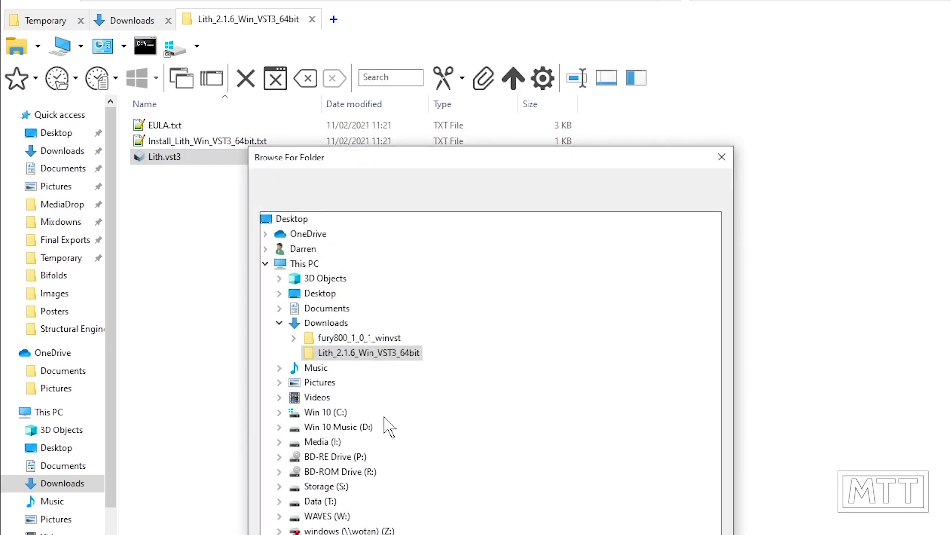
click(279, 413)
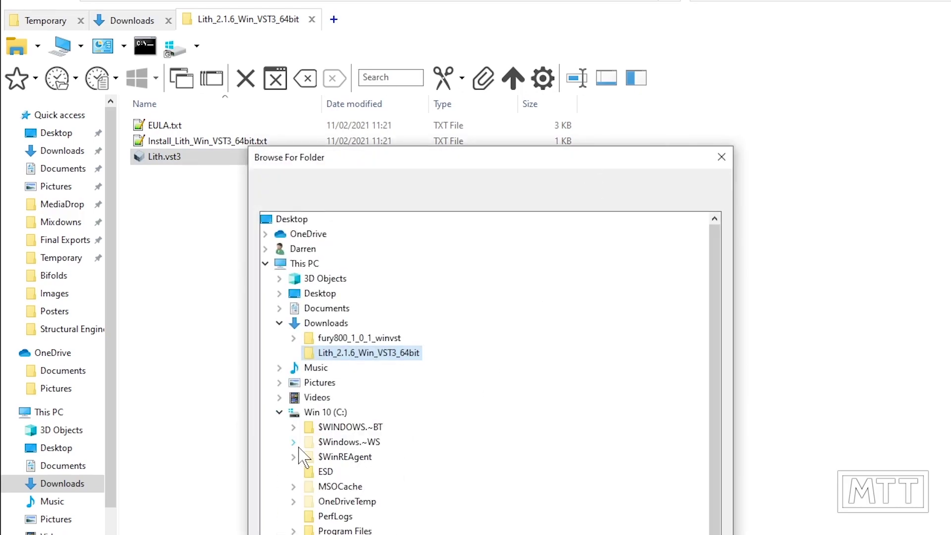
click(293, 442)
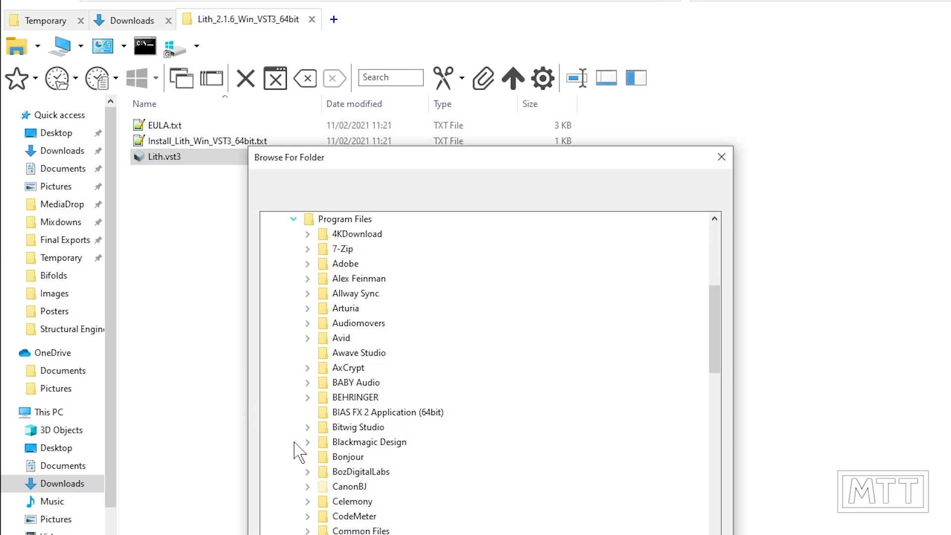
scroll(295, 452, down, 1)
scroll(306, 461, down, 1)
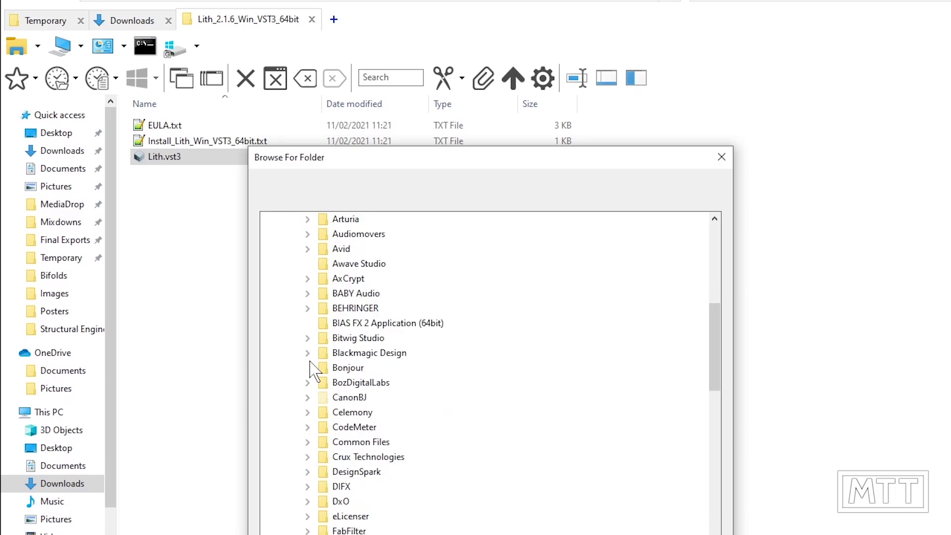
click(308, 442)
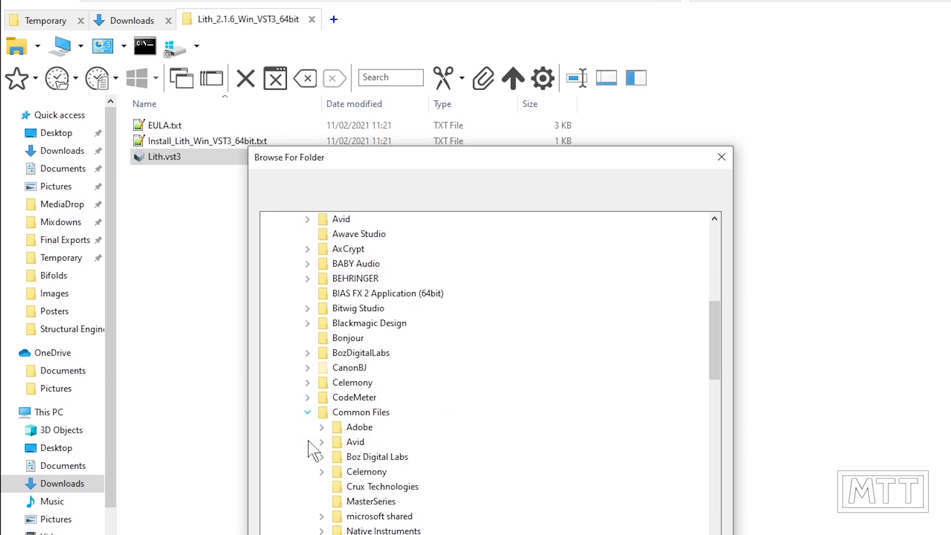
double_click(353, 518)
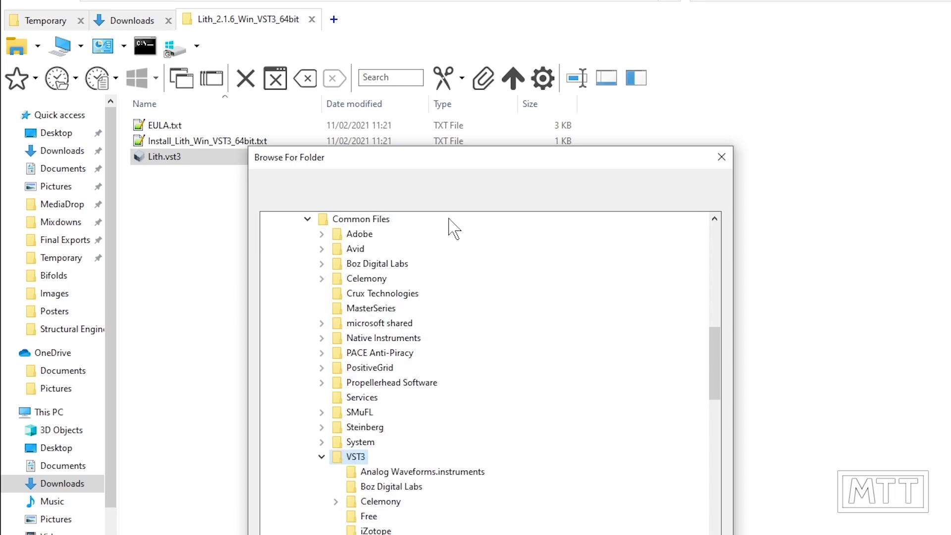
key(Return)
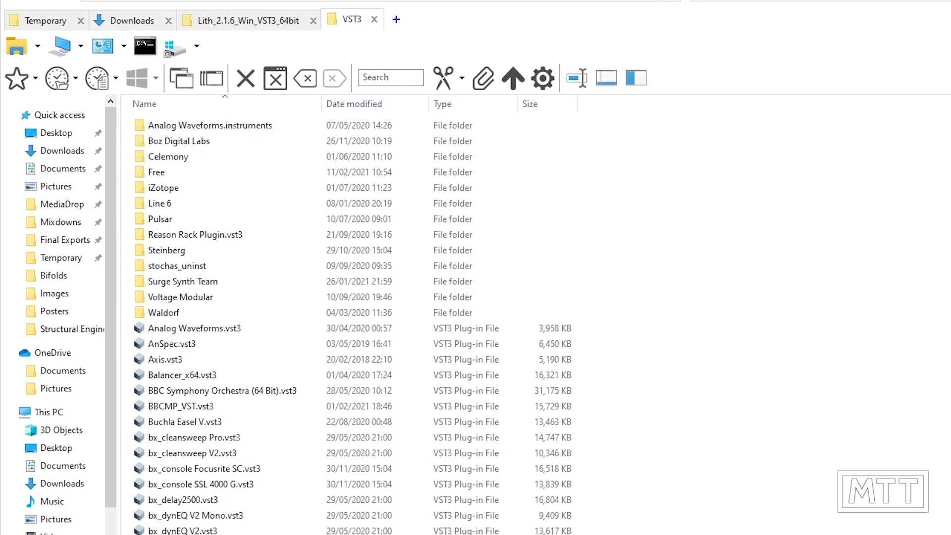
Step: Paste Lith.vst3 into the empty Free folder inside VST3
scroll(542, 325, down, 15)
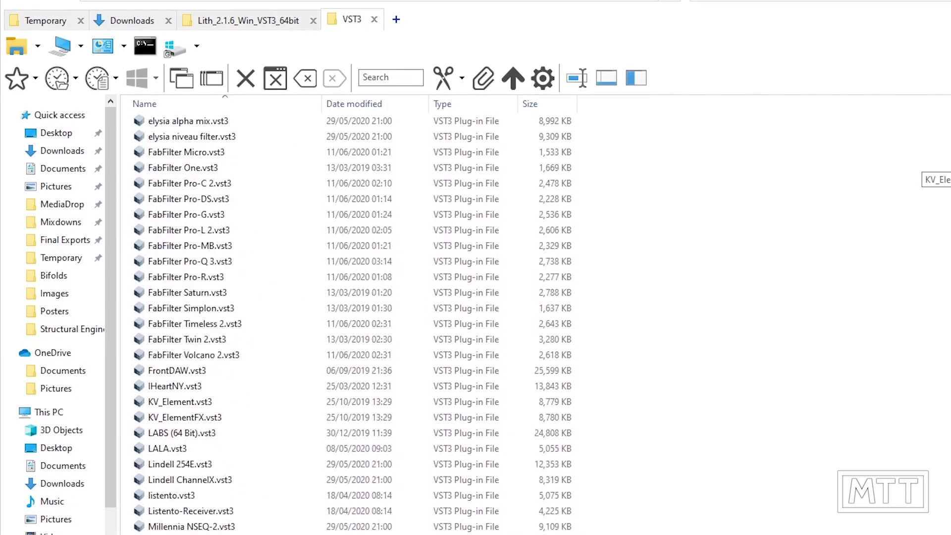
scroll(941, 178, up, 14)
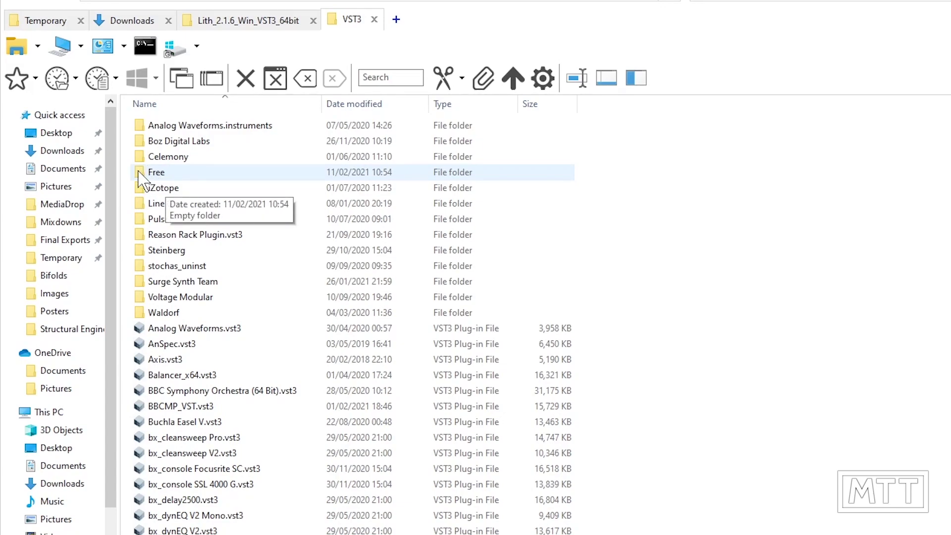
double_click(139, 173)
right_click(219, 175)
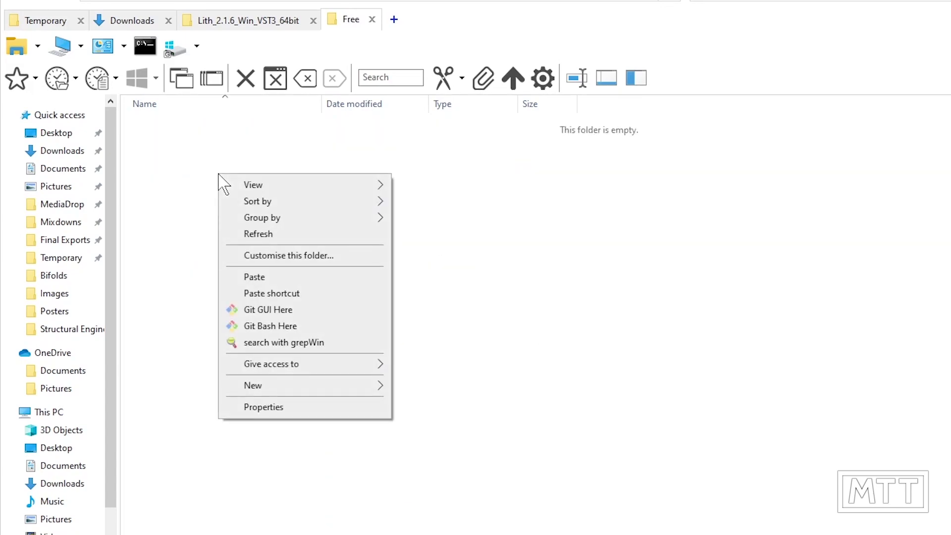
click(279, 279)
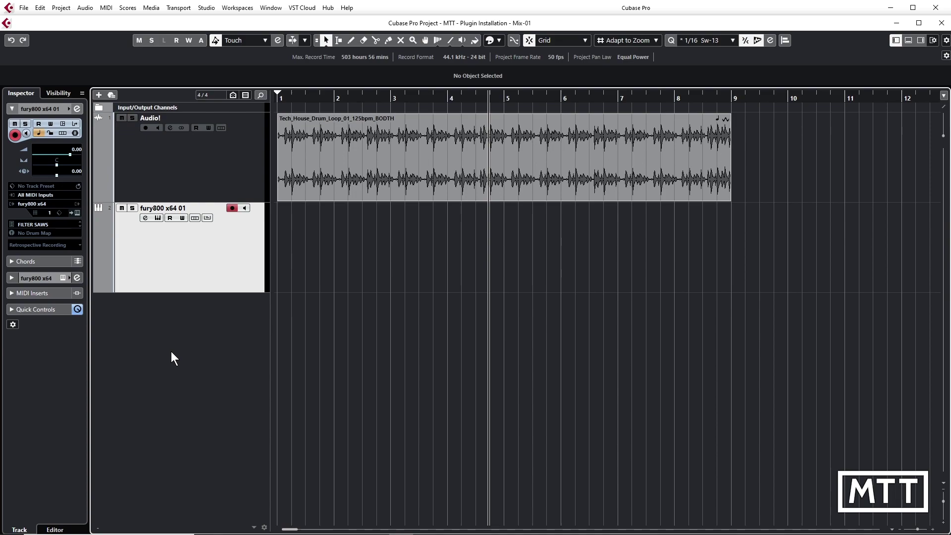
Step: Add instrument track Lith 01, picking Lith from an instrument search for 'lith'
right_click(174, 358)
click(226, 106)
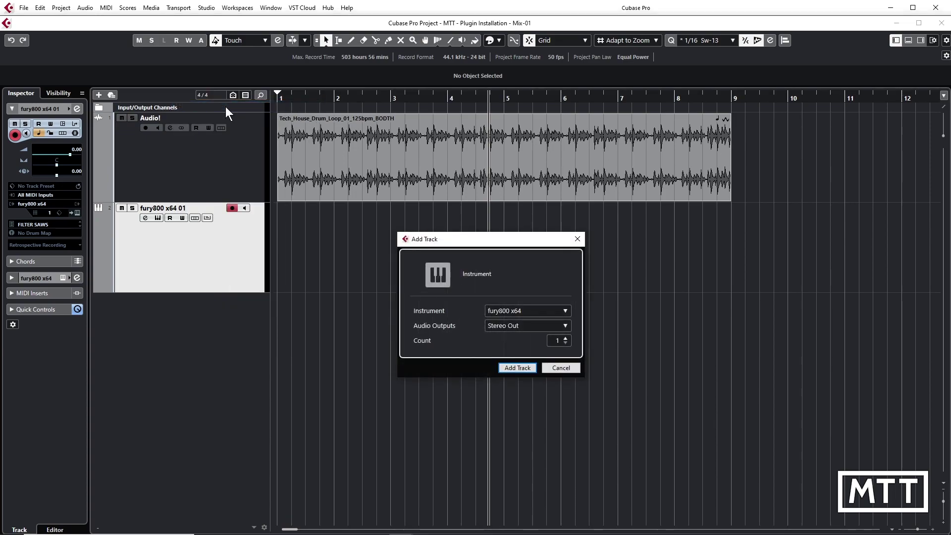
click(493, 310)
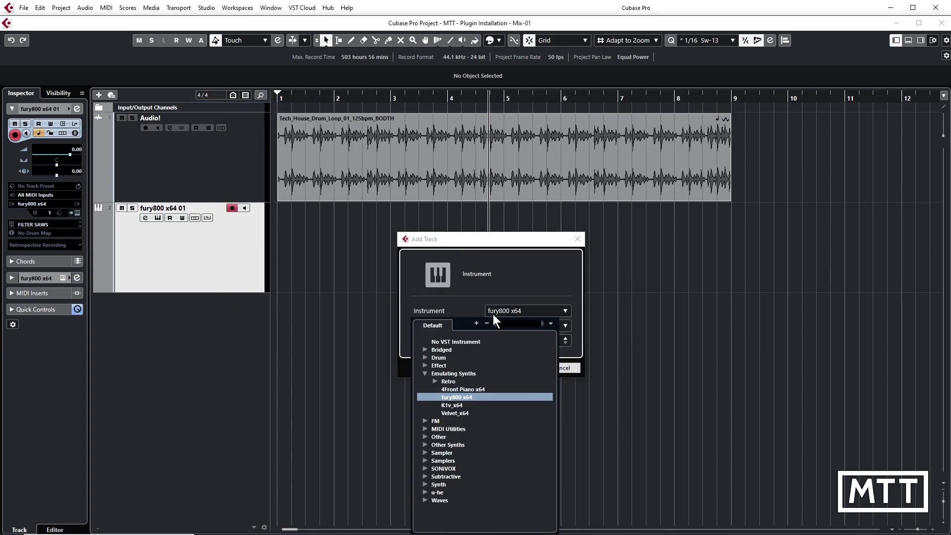
text(lith)
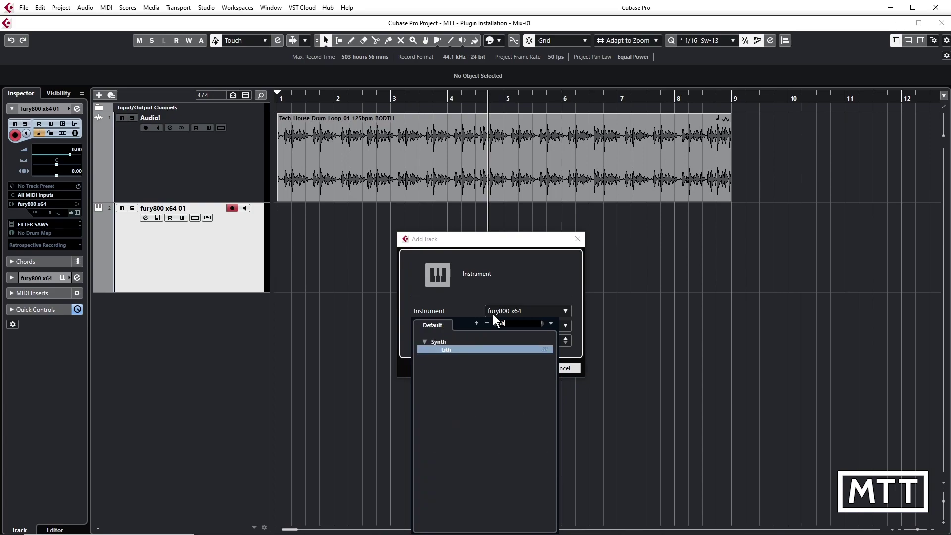
click(542, 351)
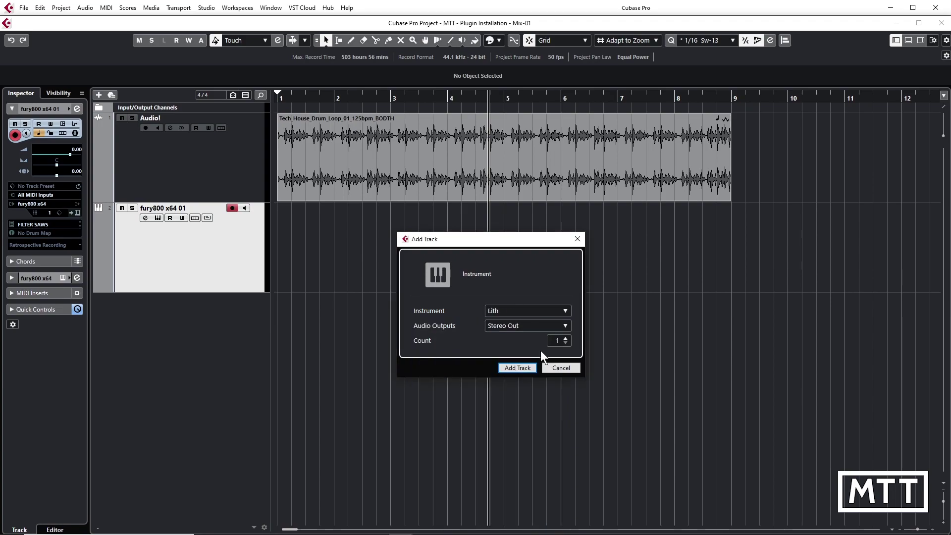
click(525, 369)
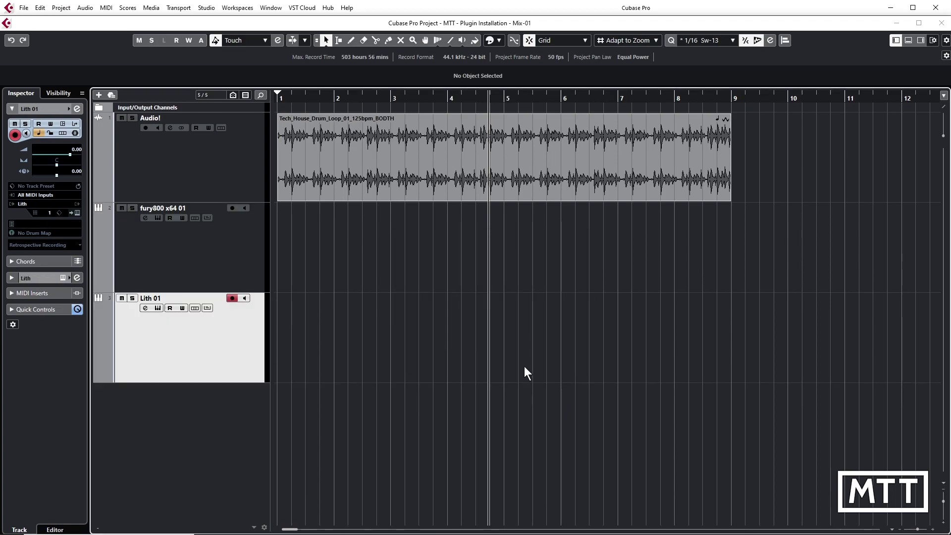
Step: Open the 02 - Lith synth editor from the Lith 01 track's Edit Instrument button
click(158, 310)
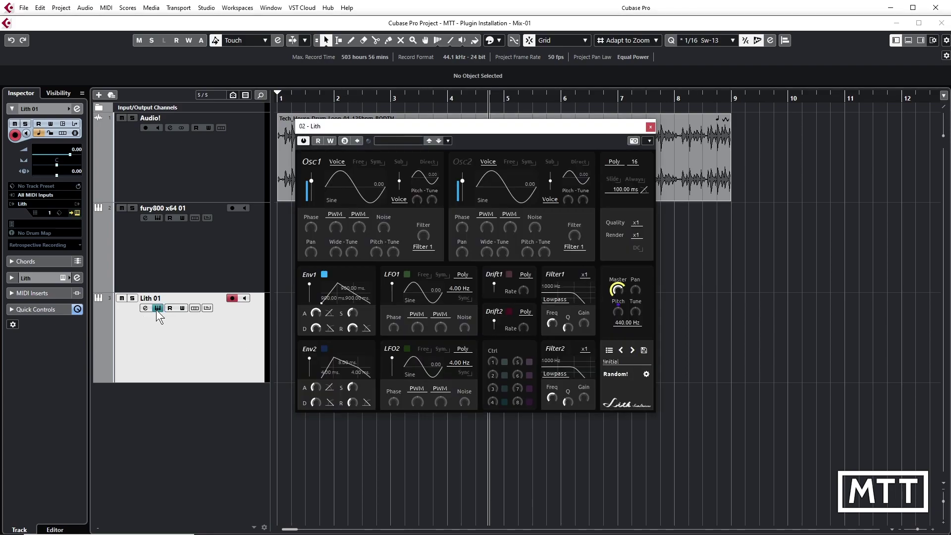